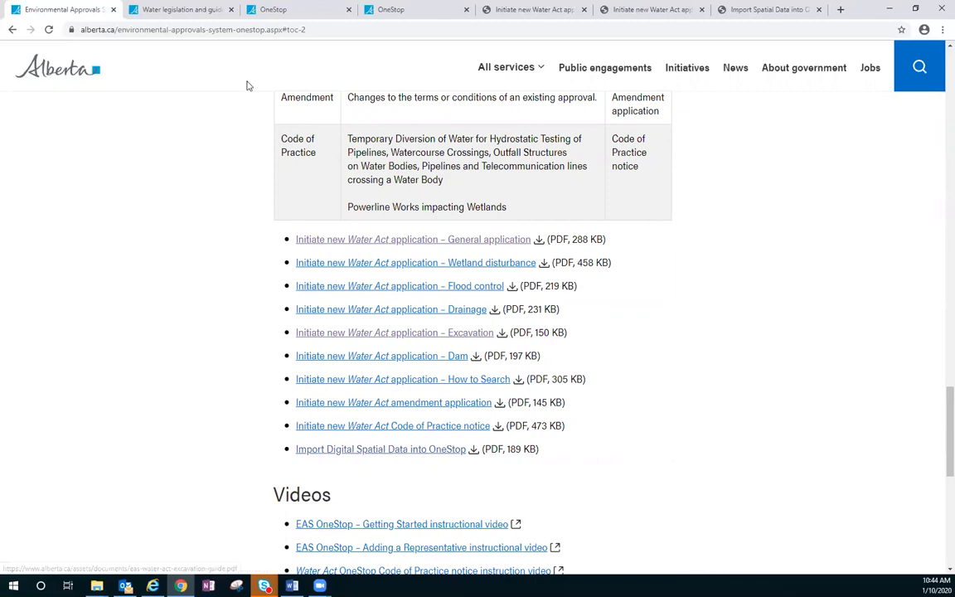
Step: Review the How to access EAS OneStop instructions on account creation and login on the Environmental Approvals System OneStop page
{"action": "left_click_drag", "start_coordinate": [945, 426], "coordinate": [939, 58]}
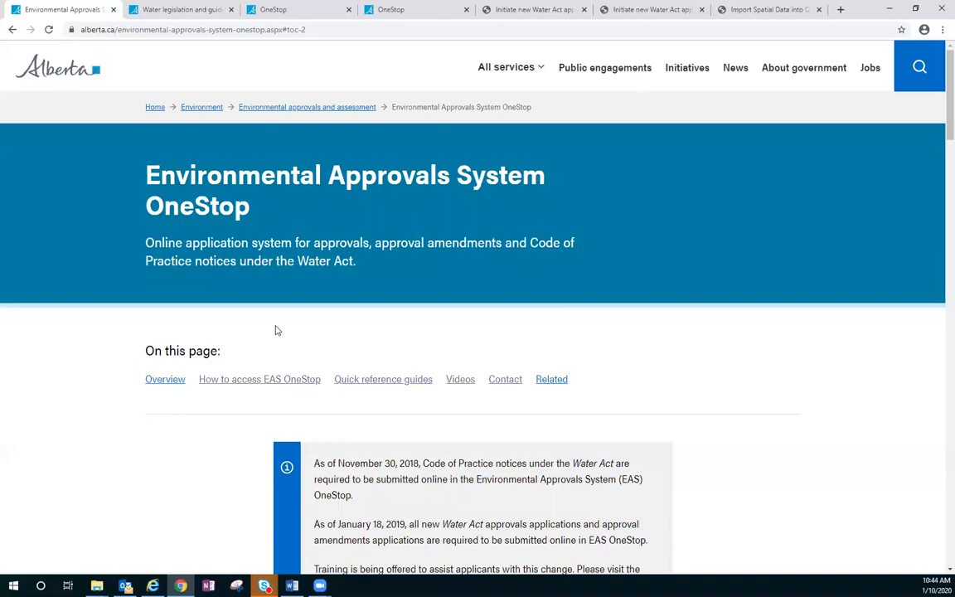
{"action": "left_click", "coordinate": [253, 383]}
{"action": "scroll", "coordinate": [328, 497], "scroll_direction": "down", "scroll_amount": 1}
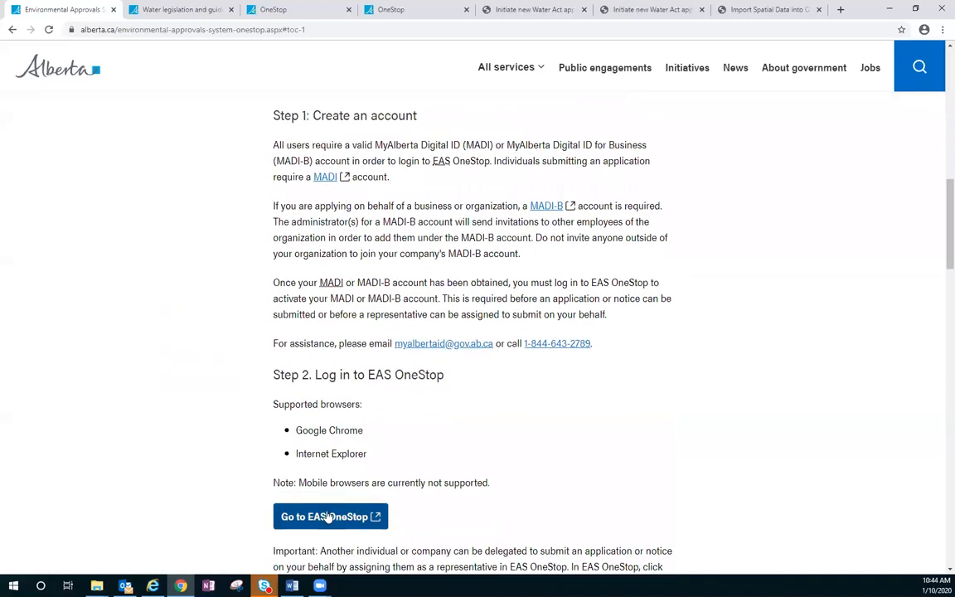
{"action": "scroll", "coordinate": [229, 356], "scroll_direction": "down", "scroll_amount": 1}
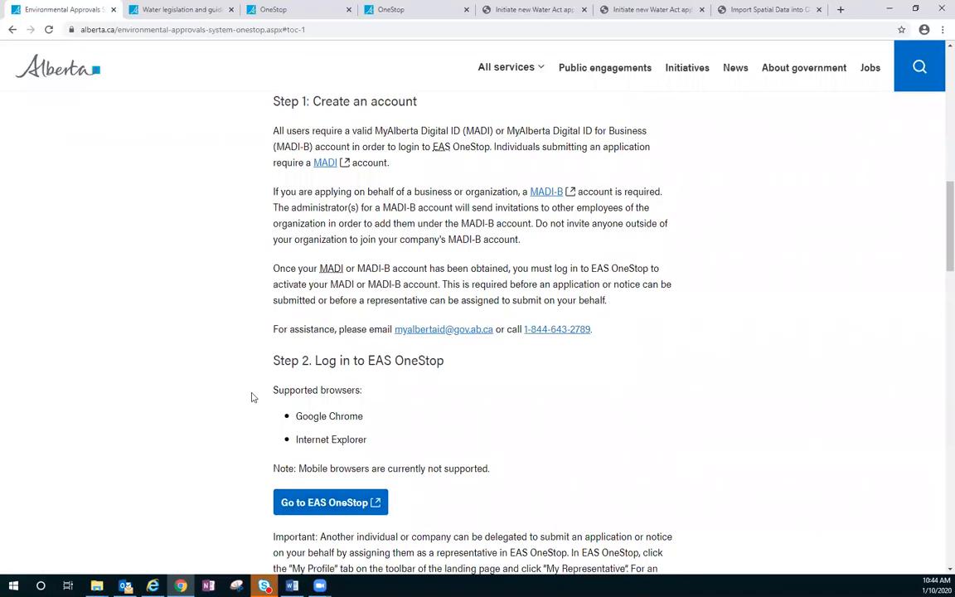
Step: View the OneStop sign-in page and highlight "uat" in the web address of the draft application
{"action": "left_click", "coordinate": [271, 9]}
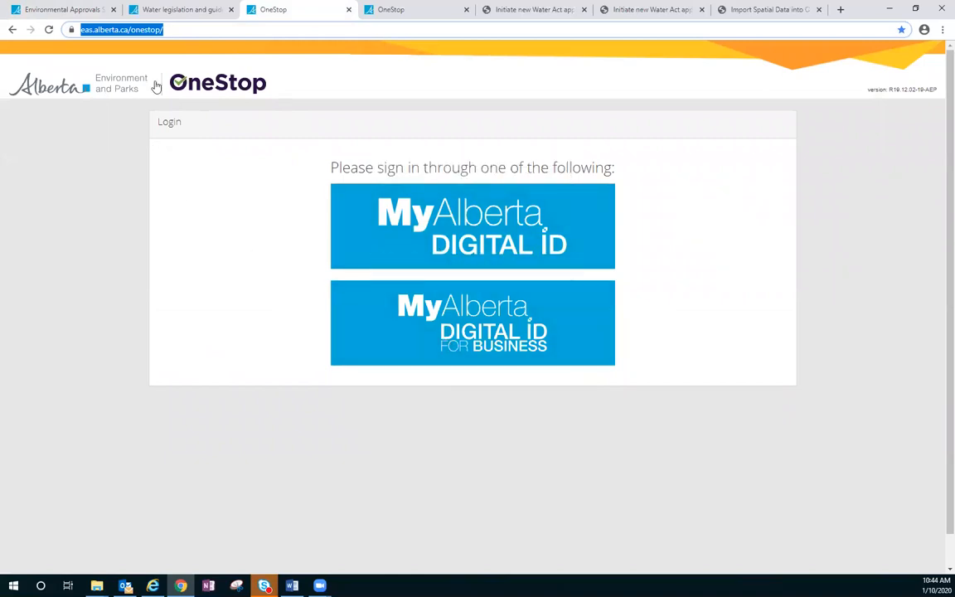
{"action": "left_click", "coordinate": [411, 10]}
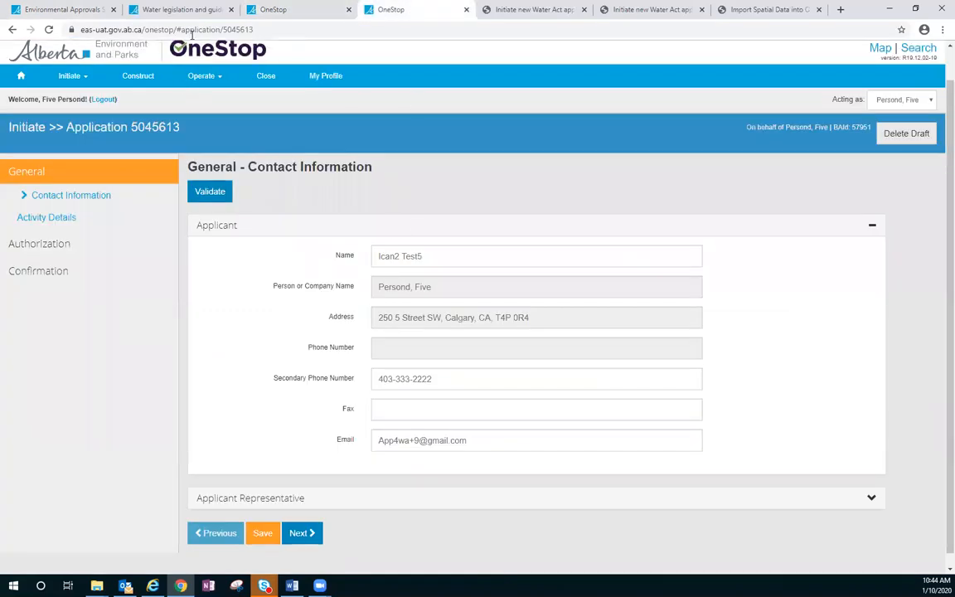
{"action": "double_click", "coordinate": [127, 30]}
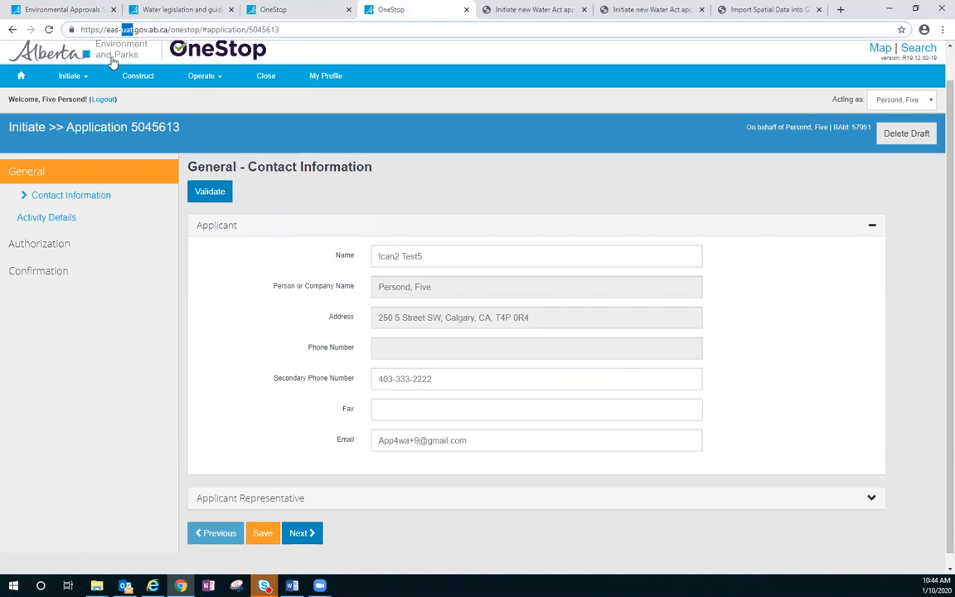
{"action": "left_click", "coordinate": [282, 29]}
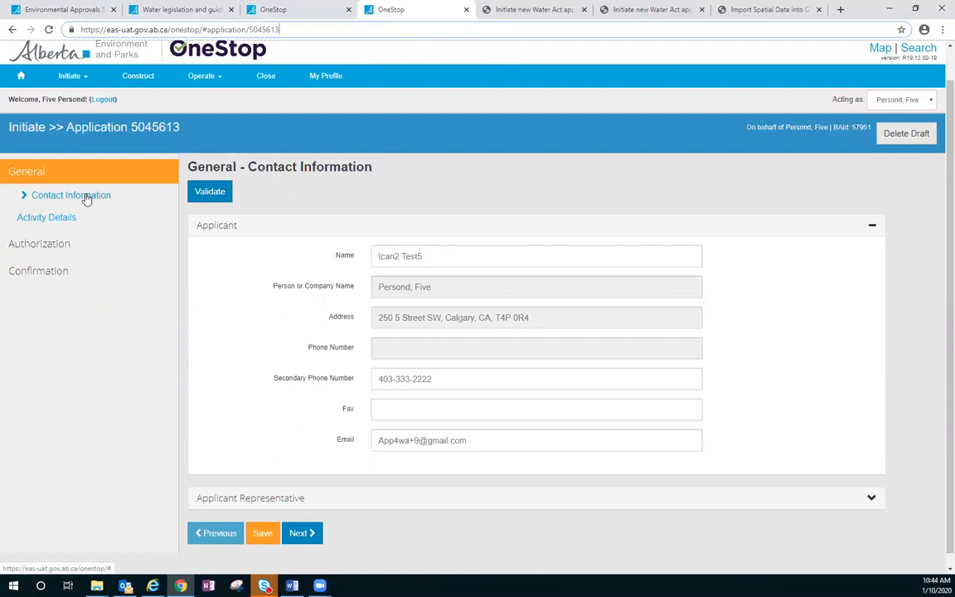
Step: Go through the draft's Activity Details, General Application and Water Body pages to the excavation's Additional Information page
{"action": "scroll", "coordinate": [86, 199], "scroll_direction": "down", "scroll_amount": 1}
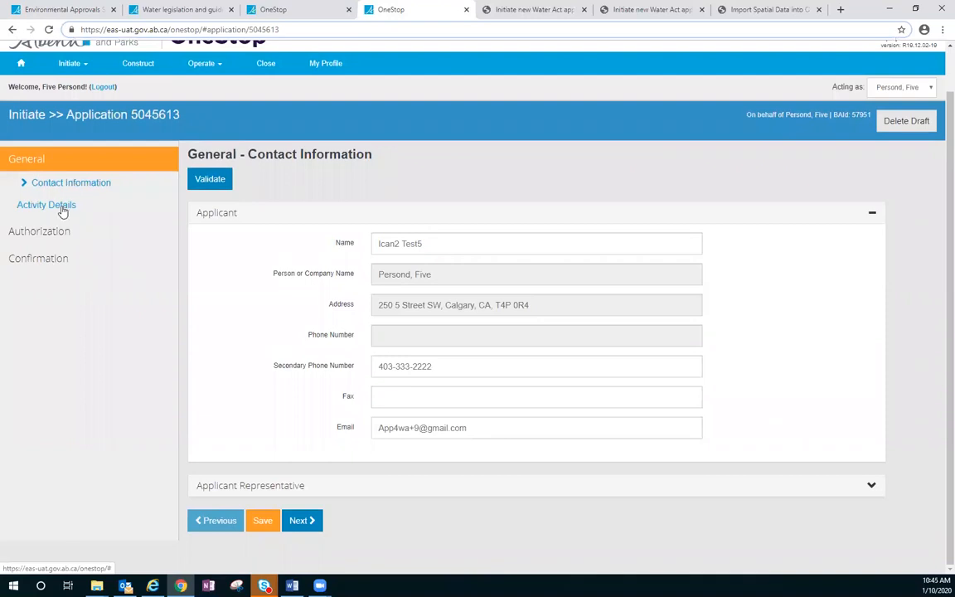
{"action": "left_click", "coordinate": [58, 205]}
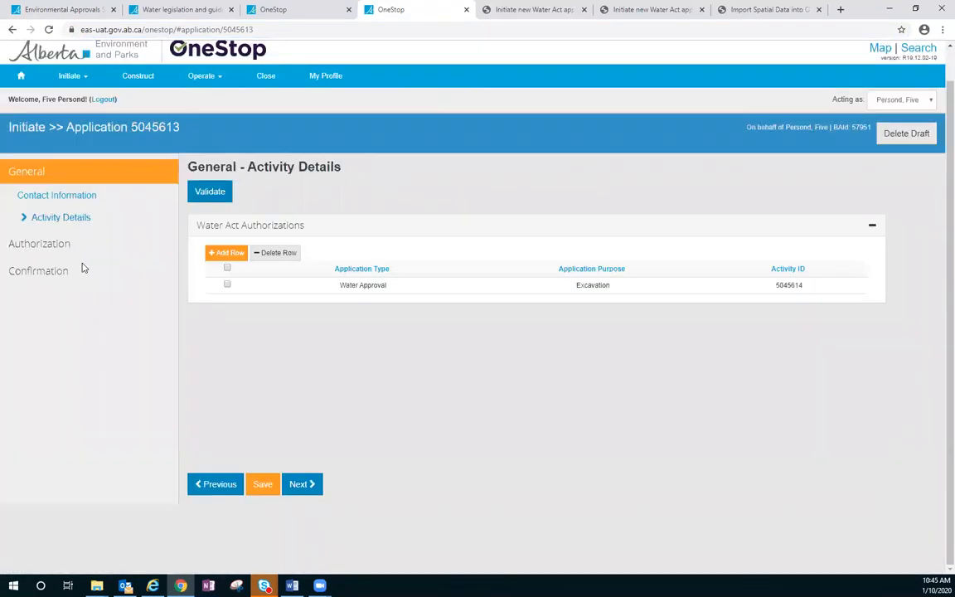
{"action": "left_click", "coordinate": [60, 249]}
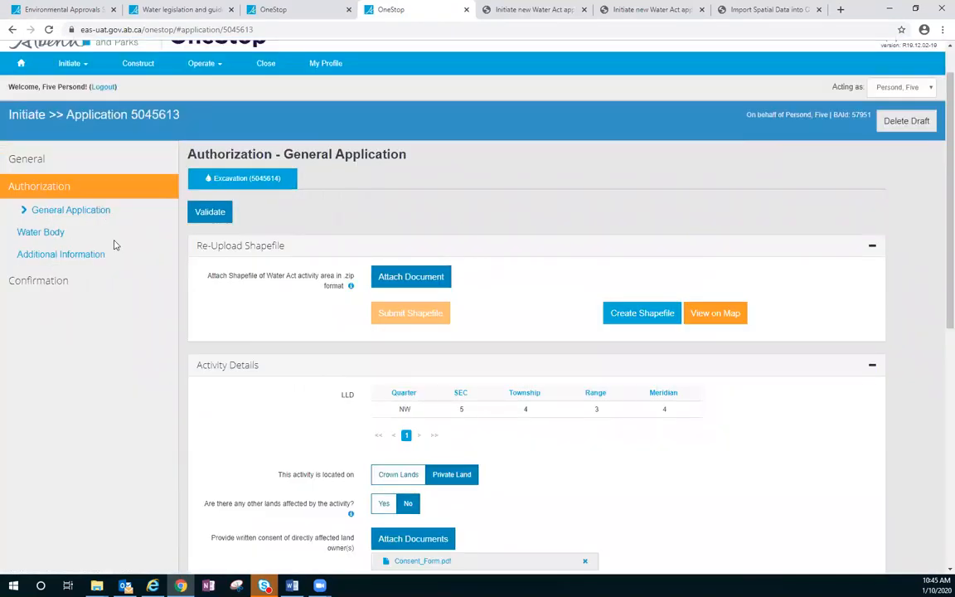
{"action": "scroll", "coordinate": [215, 262], "scroll_direction": "down", "scroll_amount": 3}
{"action": "scroll", "coordinate": [156, 209], "scroll_direction": "up", "scroll_amount": 3}
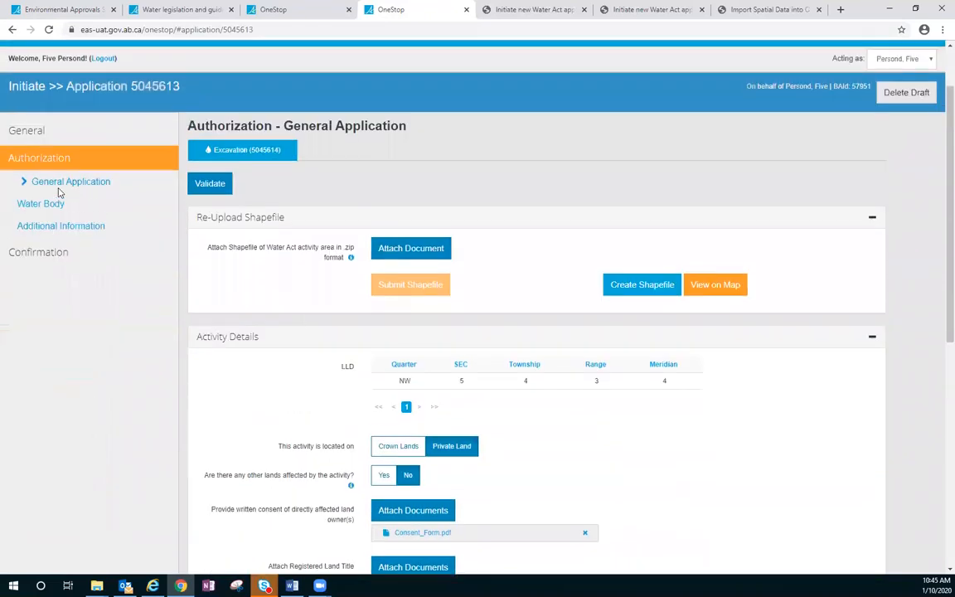
{"action": "left_click", "coordinate": [45, 203]}
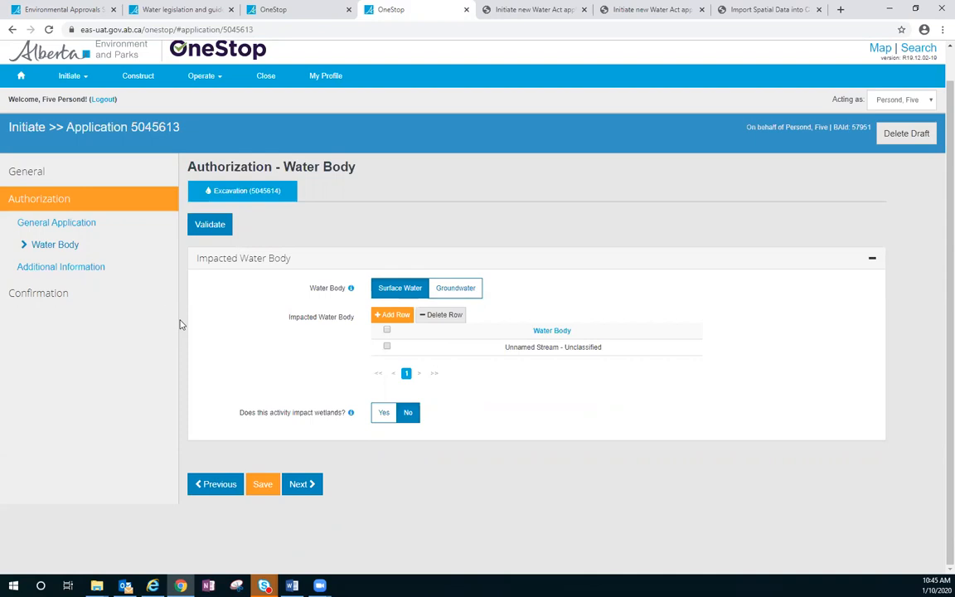
{"action": "left_click", "coordinate": [91, 274]}
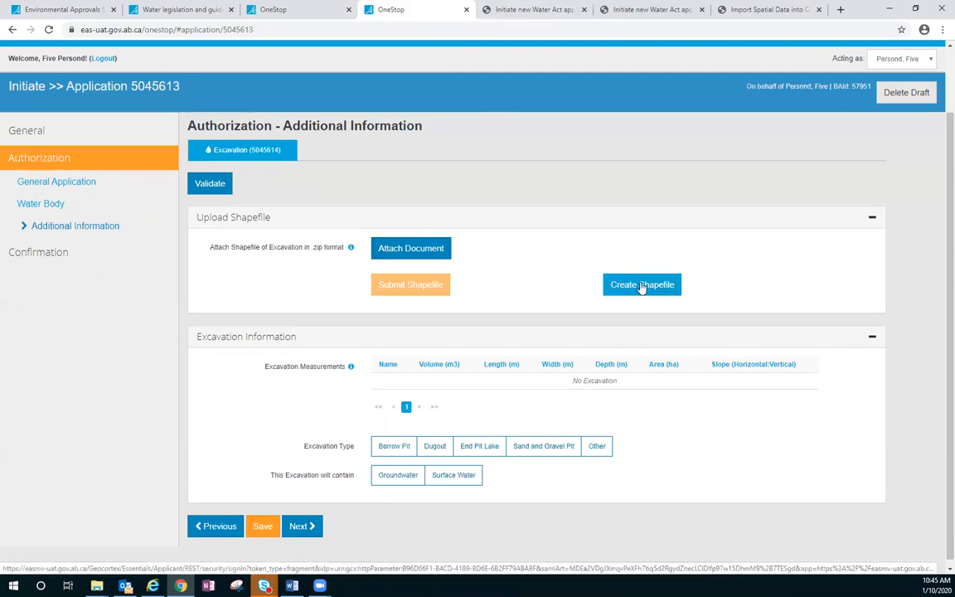
Step: View the Import Spatial Data into OneStop guide and launch shapefile creation for the excavation
{"action": "left_click", "coordinate": [746, 10]}
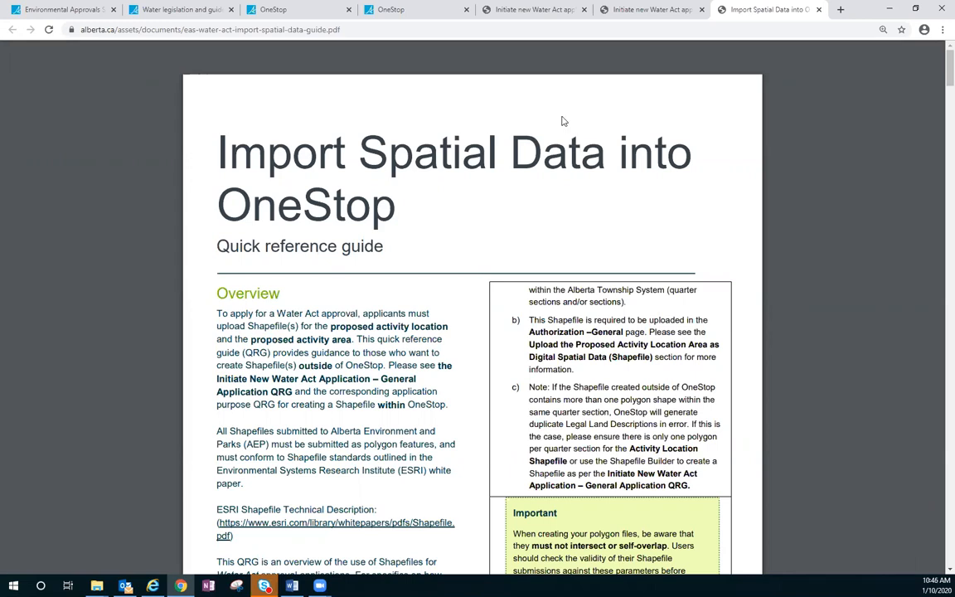
{"action": "left_click", "coordinate": [370, 12]}
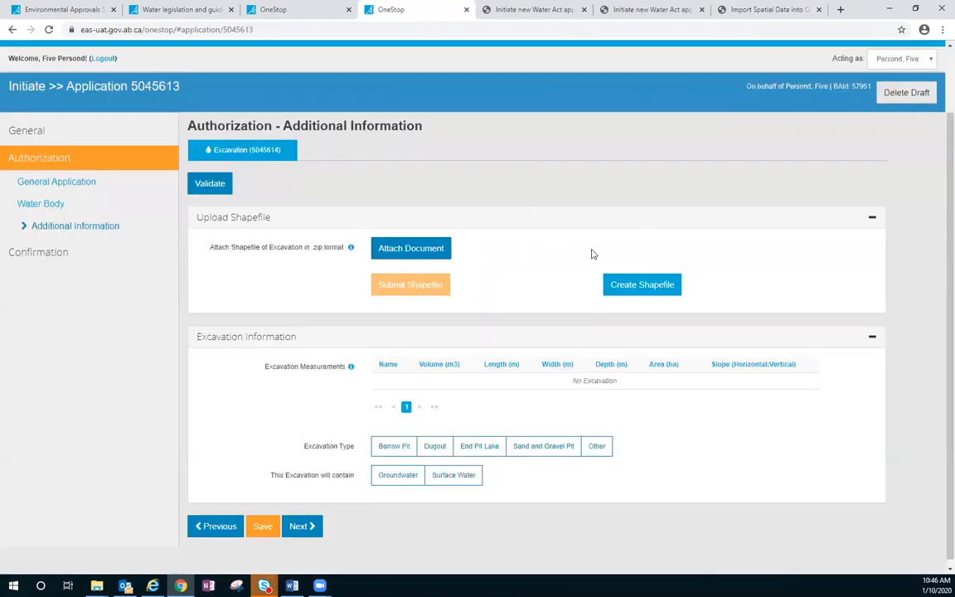
{"action": "left_click", "coordinate": [627, 282]}
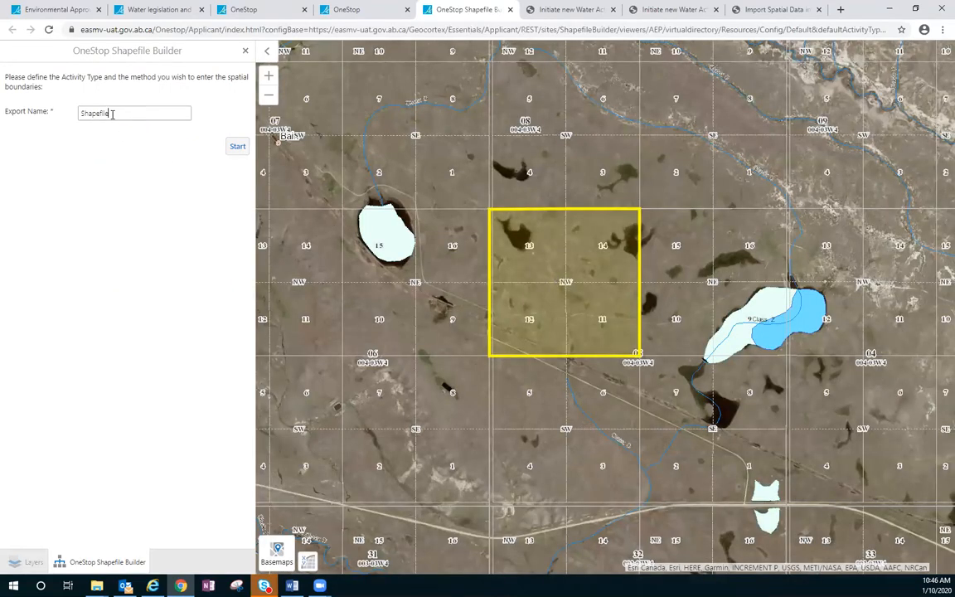
Step: Set the shapefile's export name to Excavation100103 and start building it
{"action": "double_click", "coordinate": [112, 113]}
{"action": "type", "text": "E"}
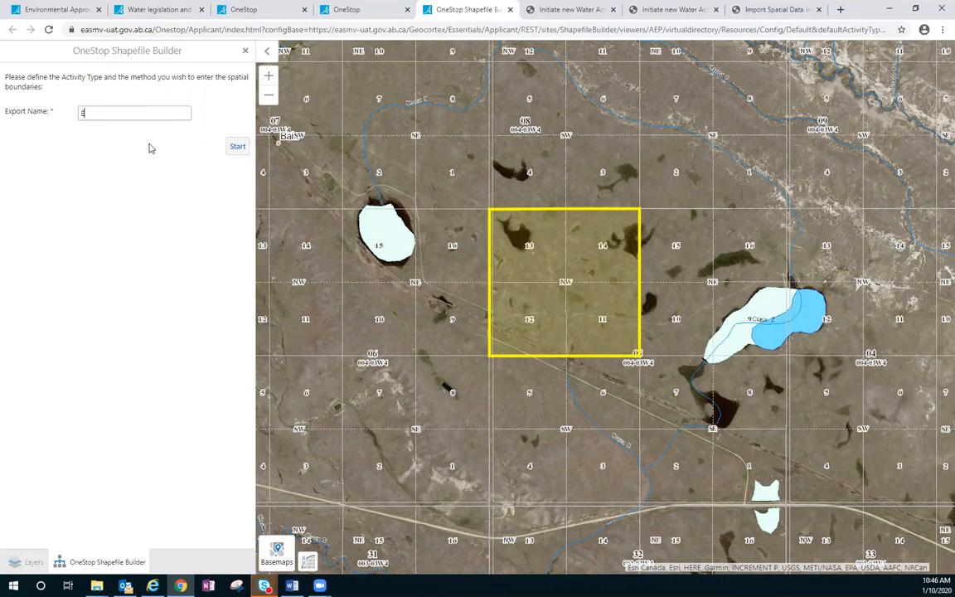
{"action": "type", "text": "xcavation1"}
{"action": "key", "text": "BackSpace"}
{"action": "key", "text": "BackSpace"}
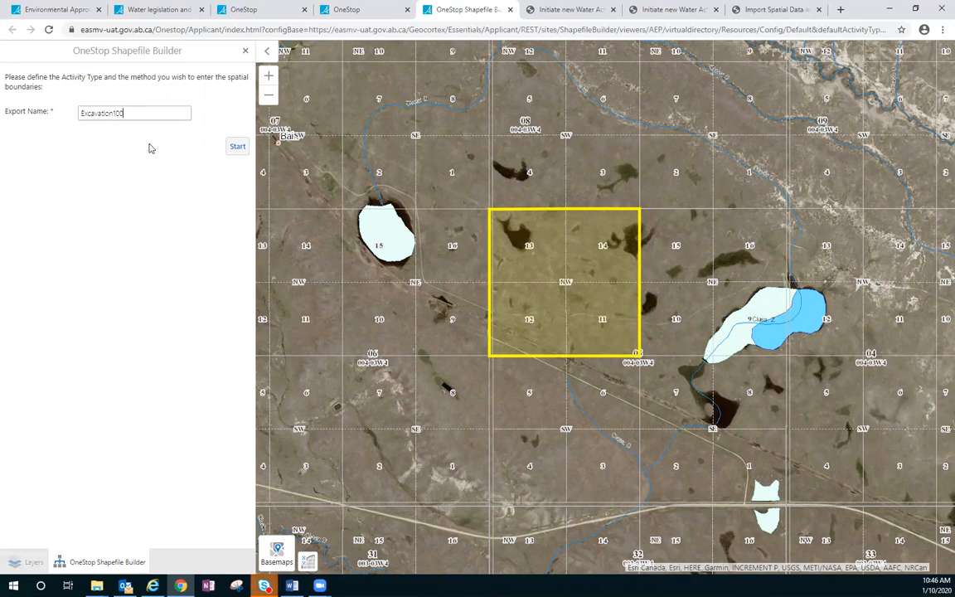
{"action": "key", "text": "ctrl+a"}
{"action": "scroll", "coordinate": [380, 183], "scroll_direction": "up", "scroll_amount": 1}
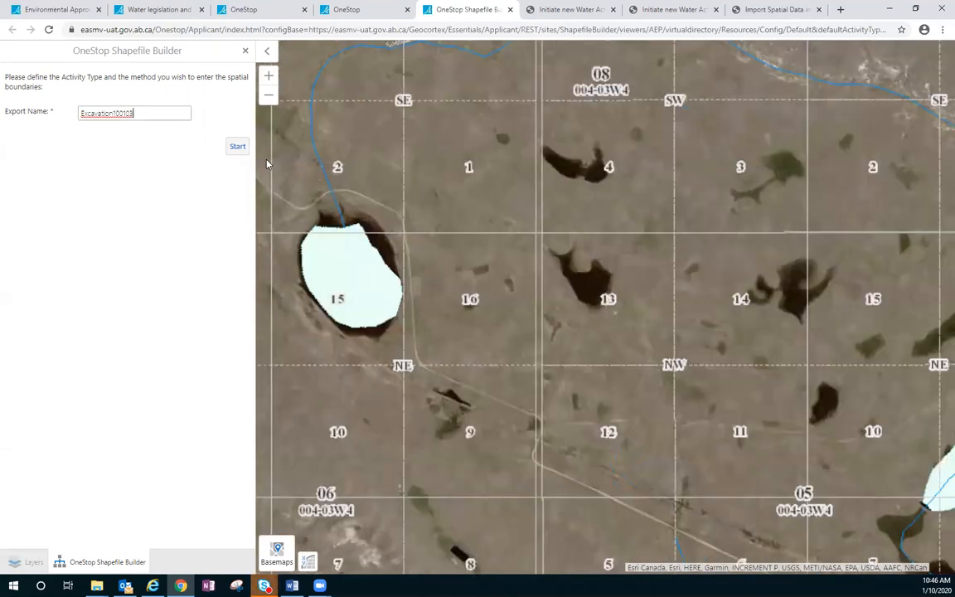
{"action": "left_click", "coordinate": [238, 152]}
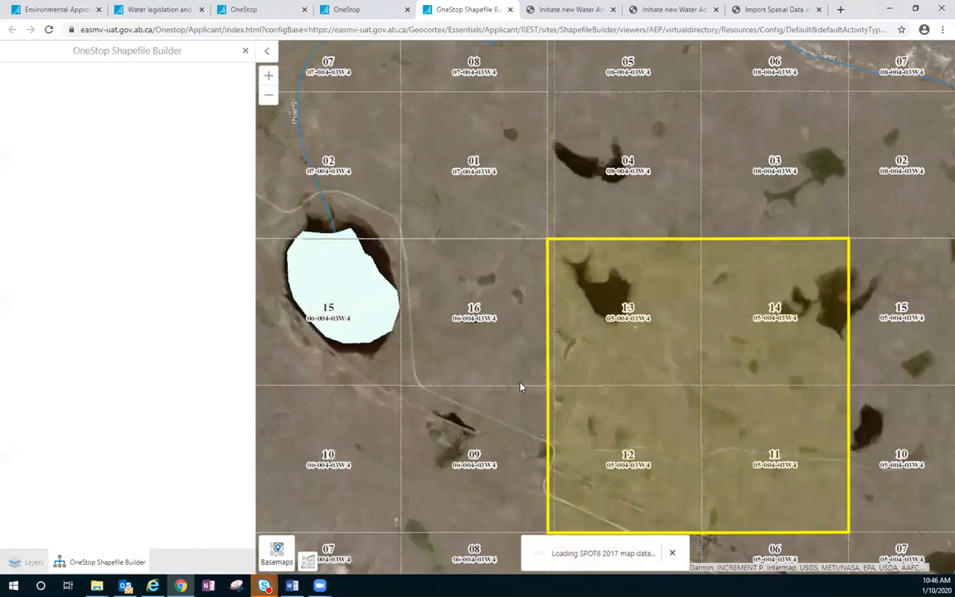
Step: Draw a rectangular excavation polygon in parcel 11 of 05-004-03W4, just east of the parcel 12 boundary, without adding another polygon
{"action": "left_click", "coordinate": [152, 186]}
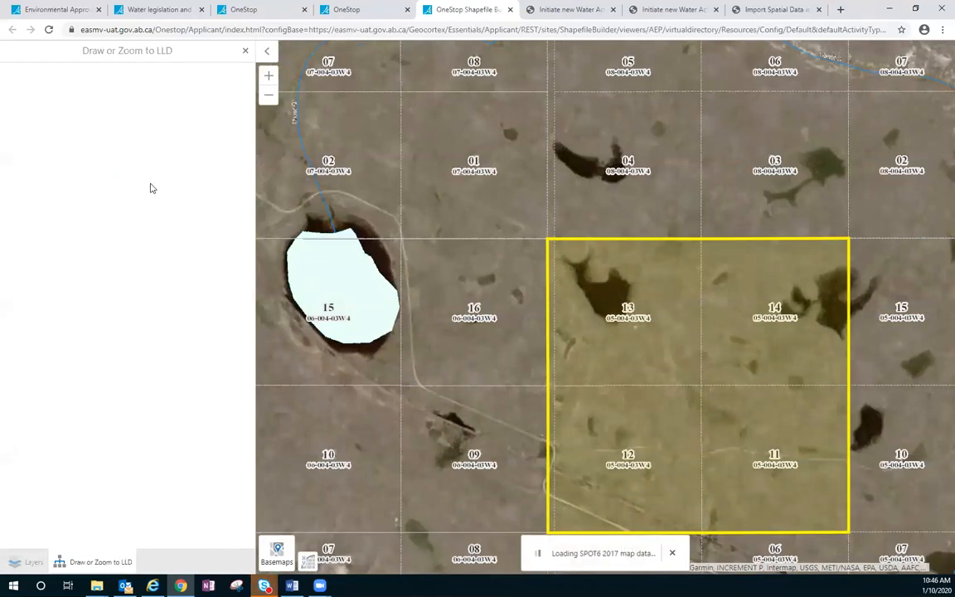
{"action": "mouse_move", "coordinate": [704, 487]}
{"action": "left_mouse_down"}
{"action": "mouse_move", "coordinate": [548, 286]}
{"action": "mouse_move", "coordinate": [534, 247]}
{"action": "left_mouse_up"}
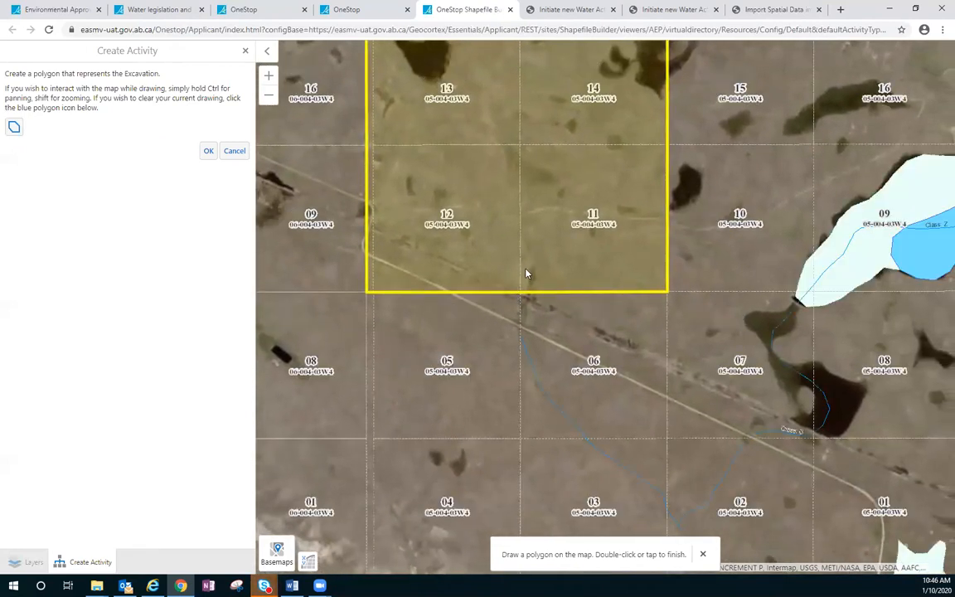
{"action": "scroll", "coordinate": [528, 275], "scroll_direction": "up", "scroll_amount": 2}
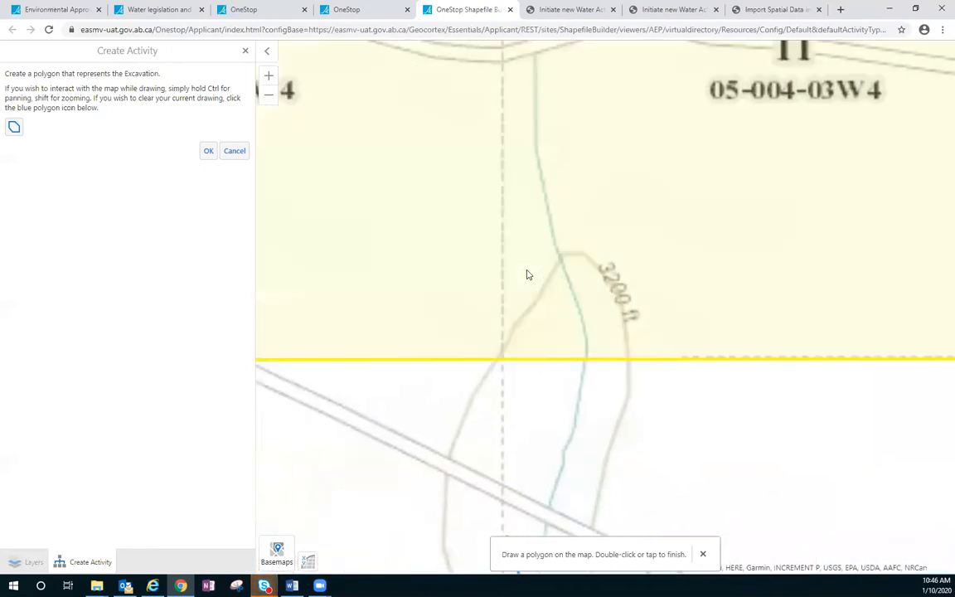
{"action": "left_click_drag", "start_coordinate": [570, 271], "coordinate": [593, 347]}
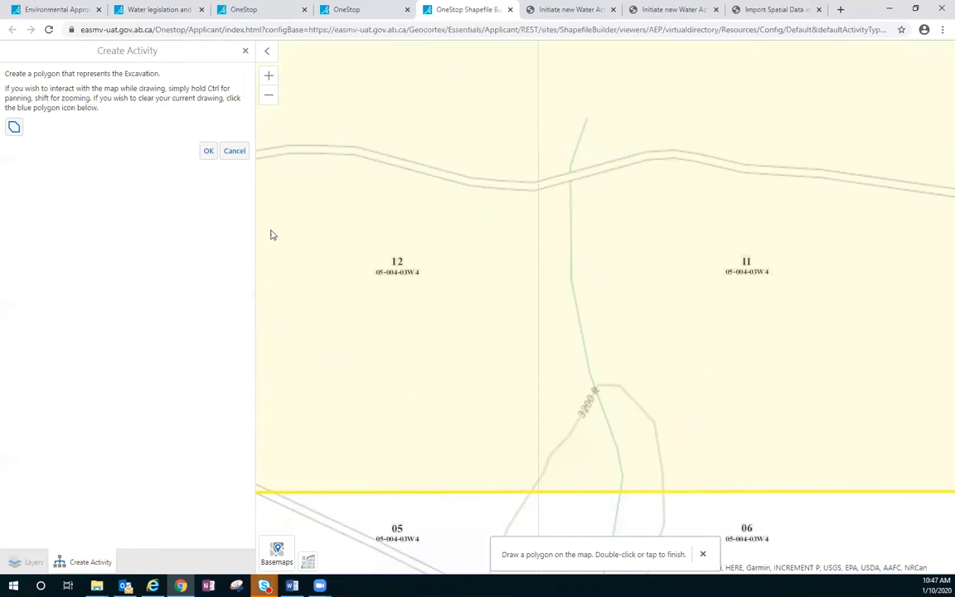
{"action": "left_click", "coordinate": [208, 152]}
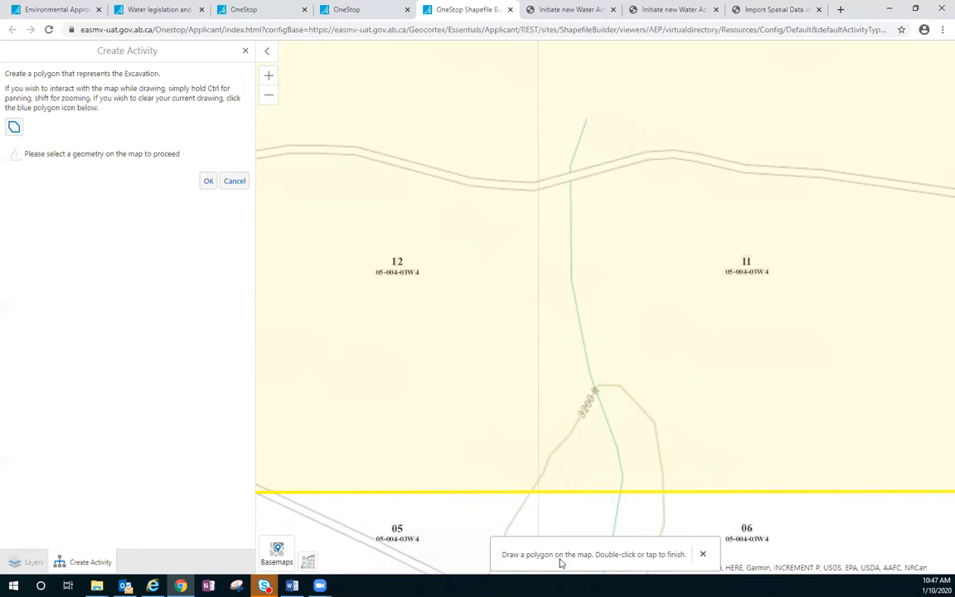
{"action": "left_click", "coordinate": [555, 245]}
{"action": "left_click", "coordinate": [557, 327]}
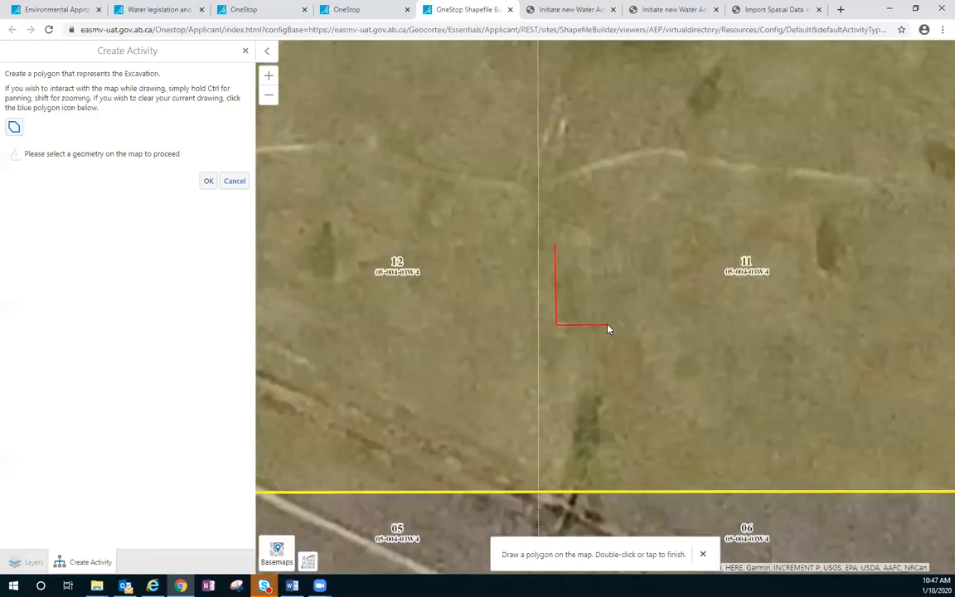
{"action": "left_click", "coordinate": [607, 325]}
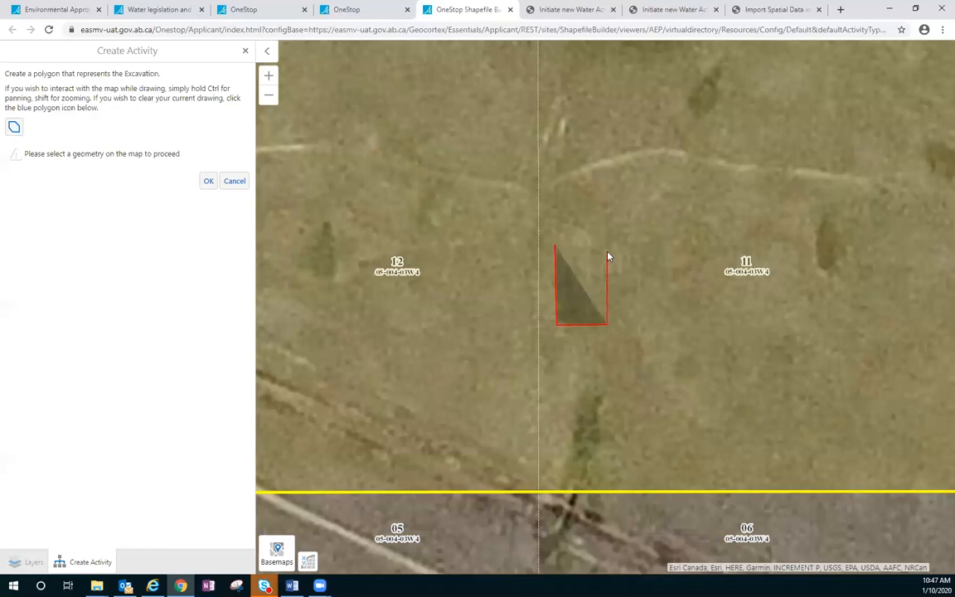
{"action": "left_click", "coordinate": [605, 246]}
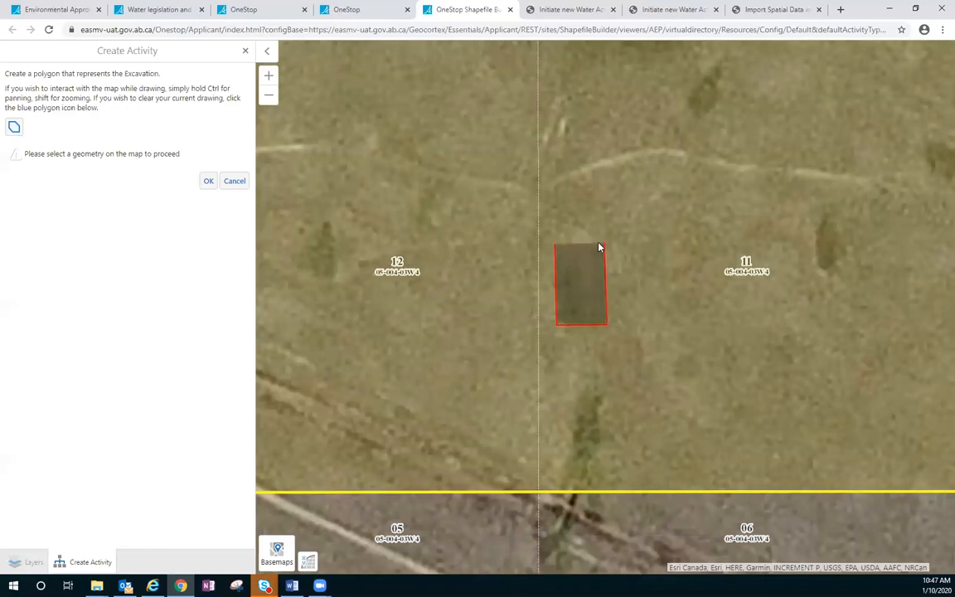
{"action": "double_click", "coordinate": [556, 246]}
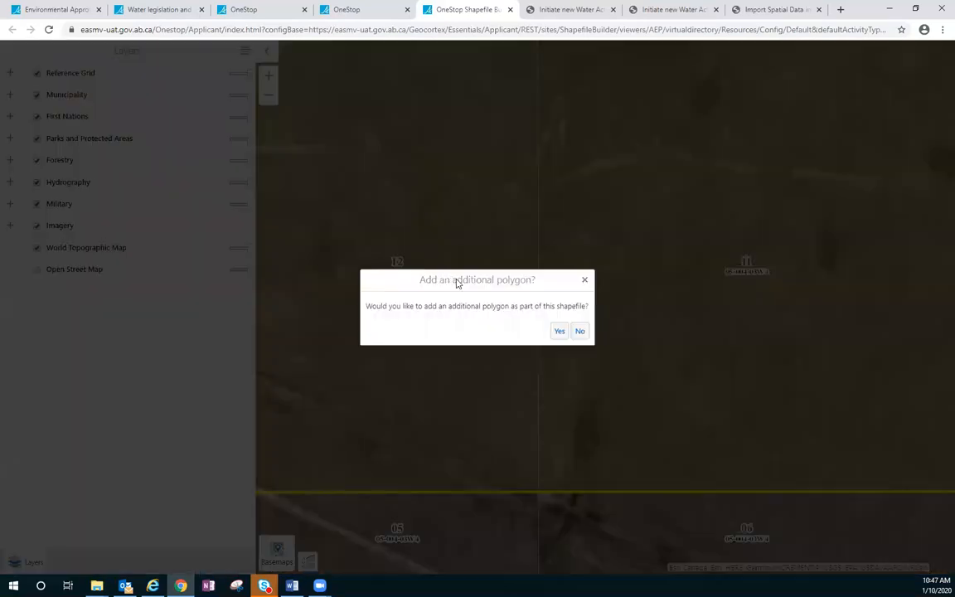
{"action": "left_click", "coordinate": [582, 333]}
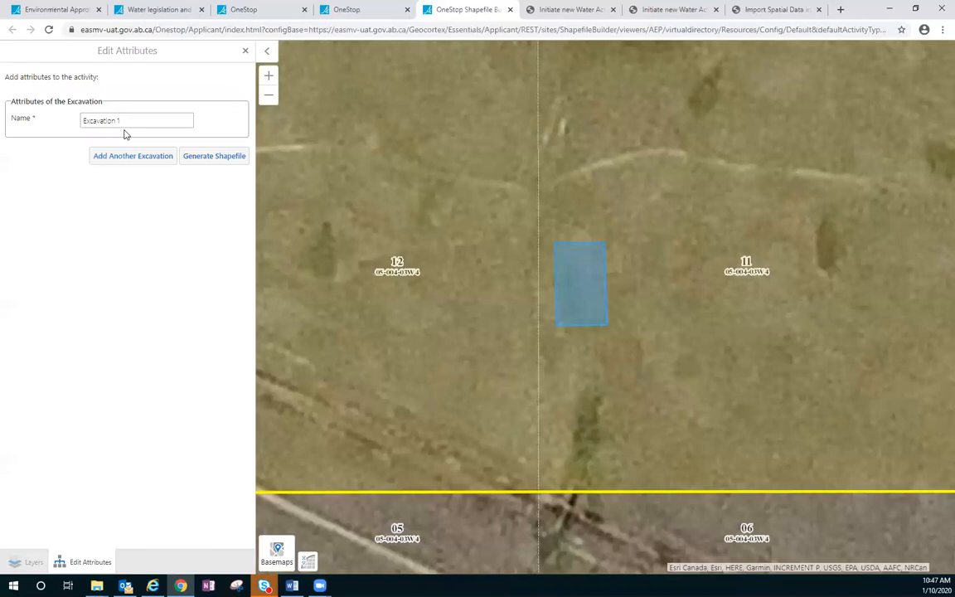
Step: Generate and download the Excavation100103 shapefile, and open the zip archive to show its contents and folder path
{"action": "left_click", "coordinate": [192, 157]}
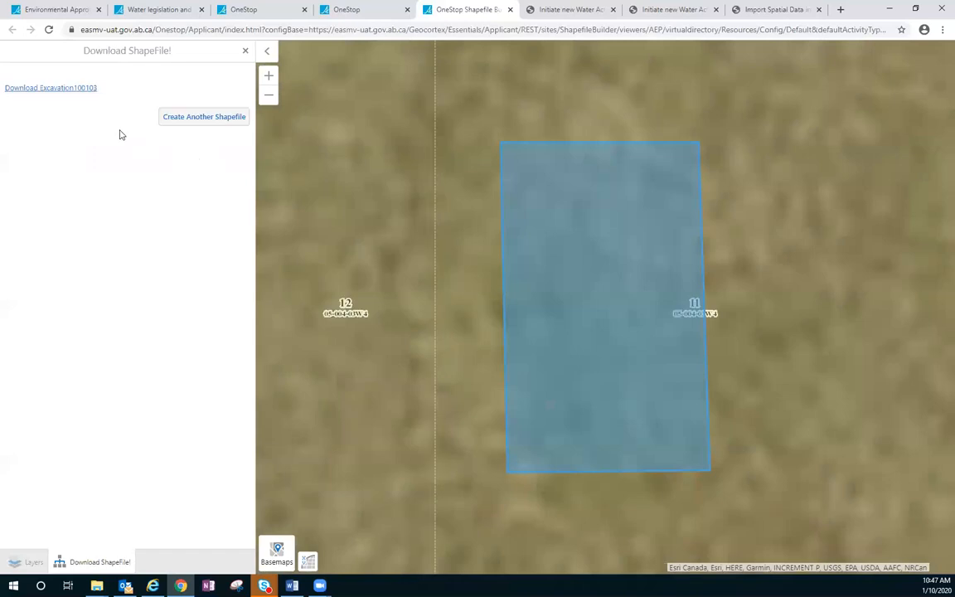
{"action": "left_click", "coordinate": [68, 88]}
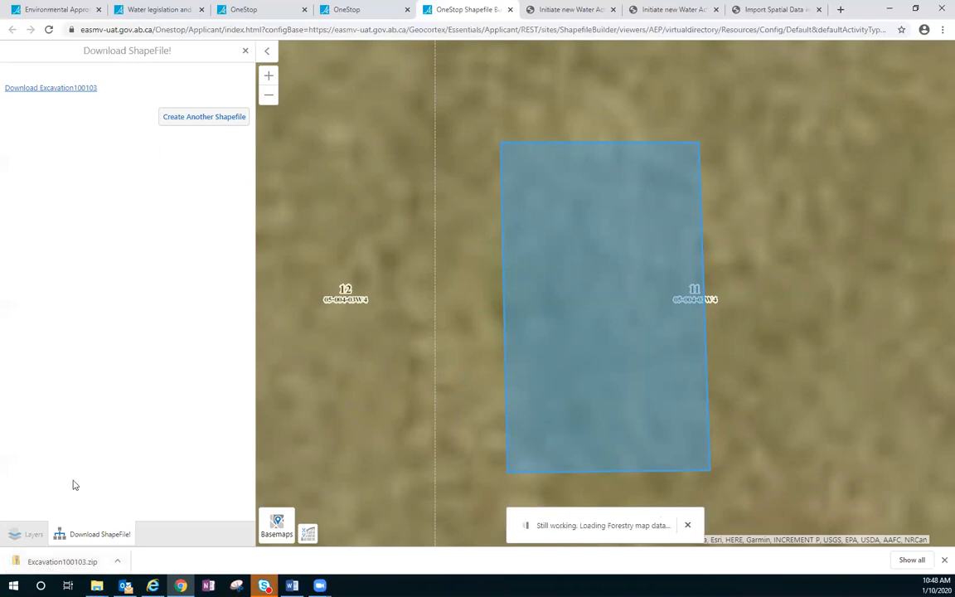
{"action": "left_click", "coordinate": [58, 564]}
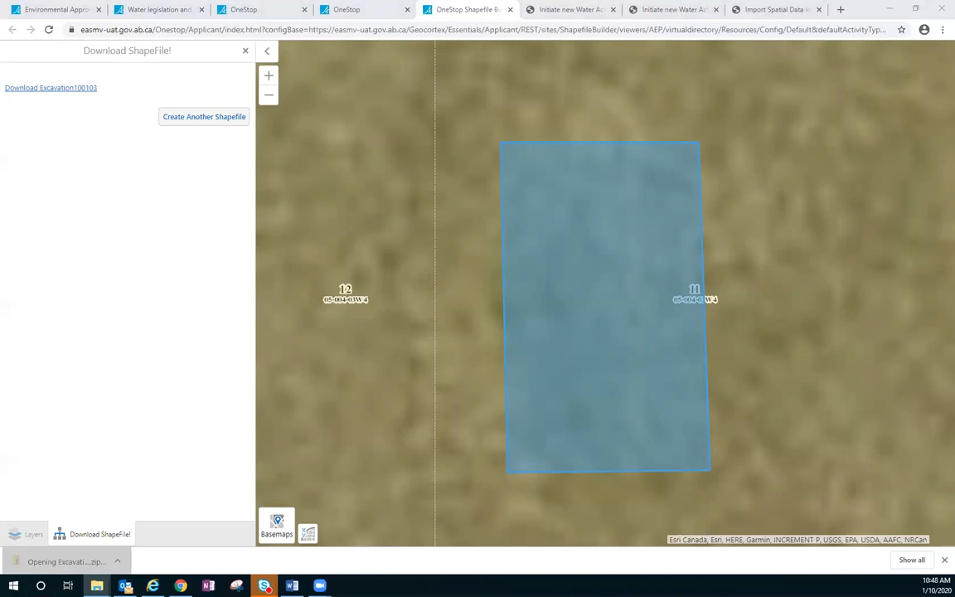
{"action": "left_click", "coordinate": [412, 212]}
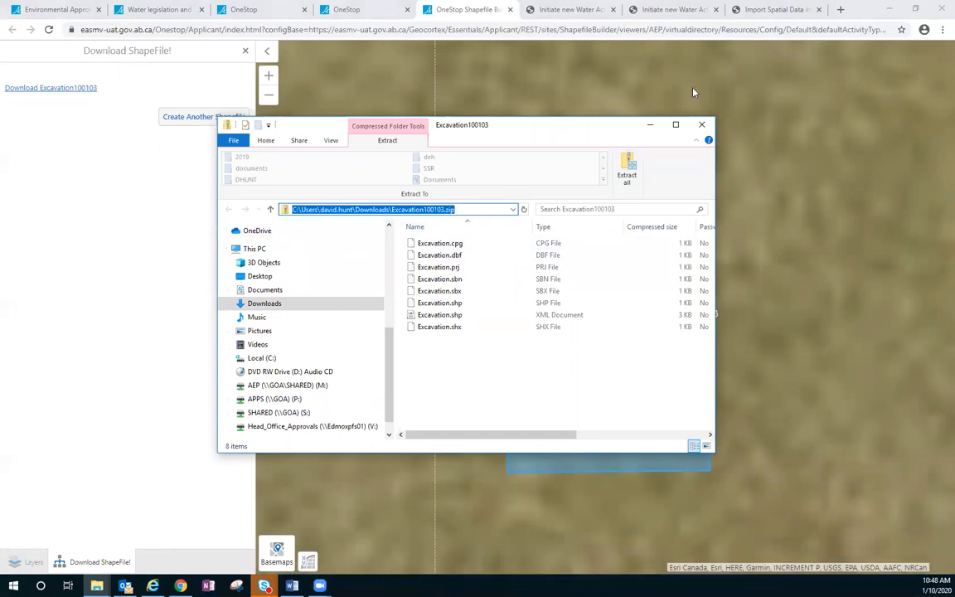
Step: Close the archive window and the Shapefile Builder page, and return to the application's Additional Information page in OneStop
{"action": "left_click", "coordinate": [632, 112]}
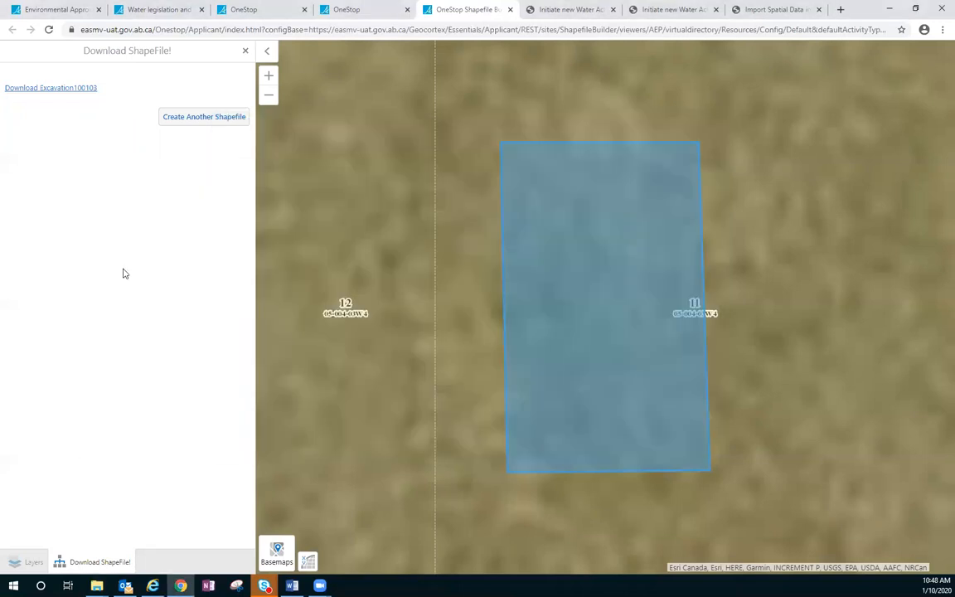
{"action": "left_click", "coordinate": [510, 9]}
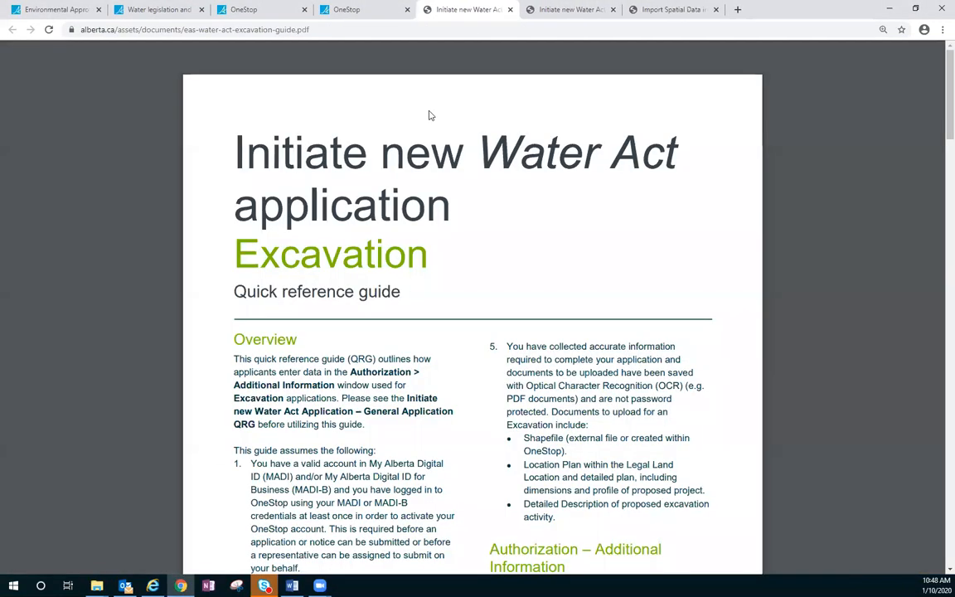
{"action": "left_click", "coordinate": [356, 12]}
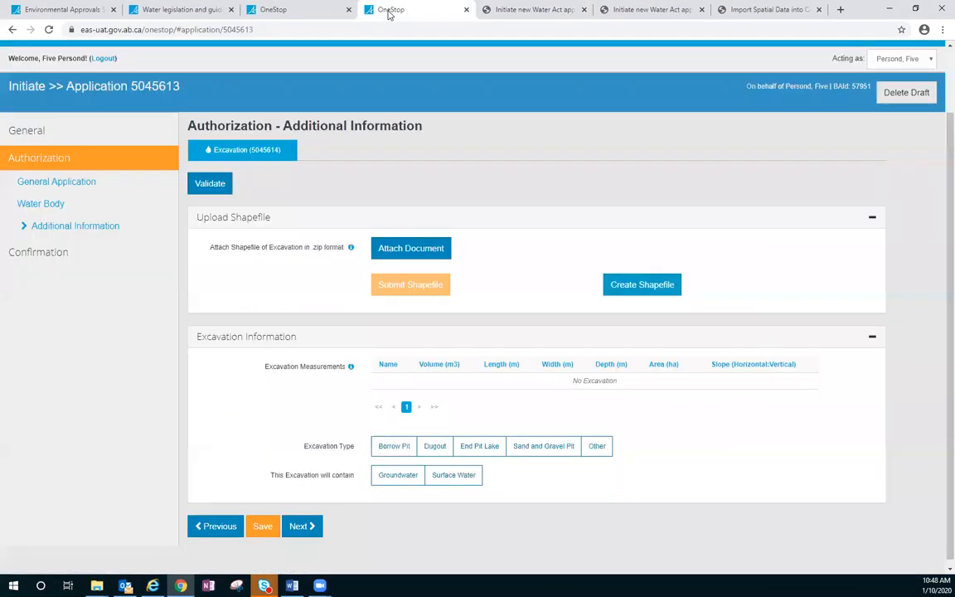
Step: Attach Excavation100103.zip from the Downloads folder as the excavation shapefile and submit it for processing
{"action": "left_click", "coordinate": [421, 251]}
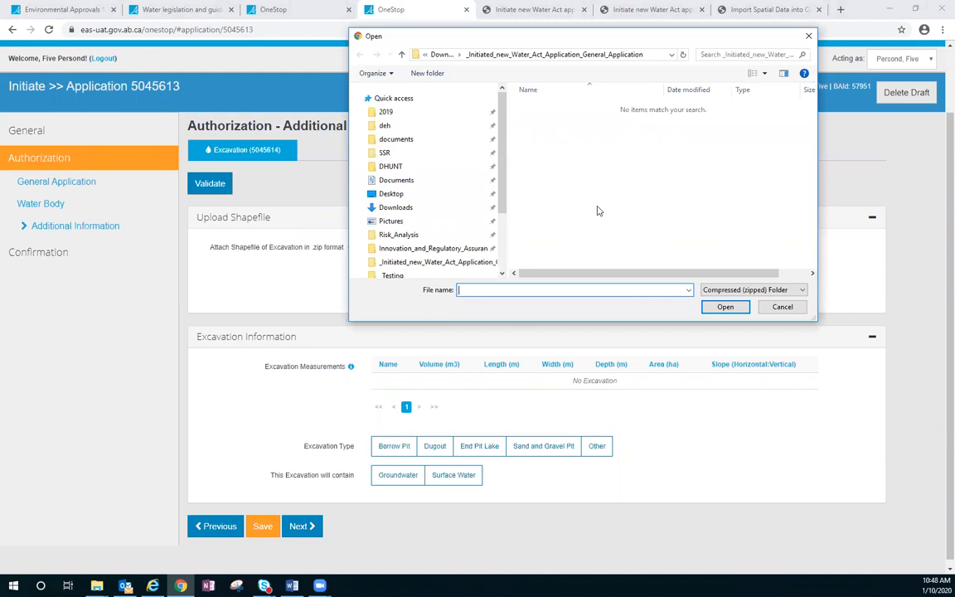
{"action": "scroll", "coordinate": [426, 152], "scroll_direction": "down", "scroll_amount": 5}
{"action": "left_click", "coordinate": [419, 148]}
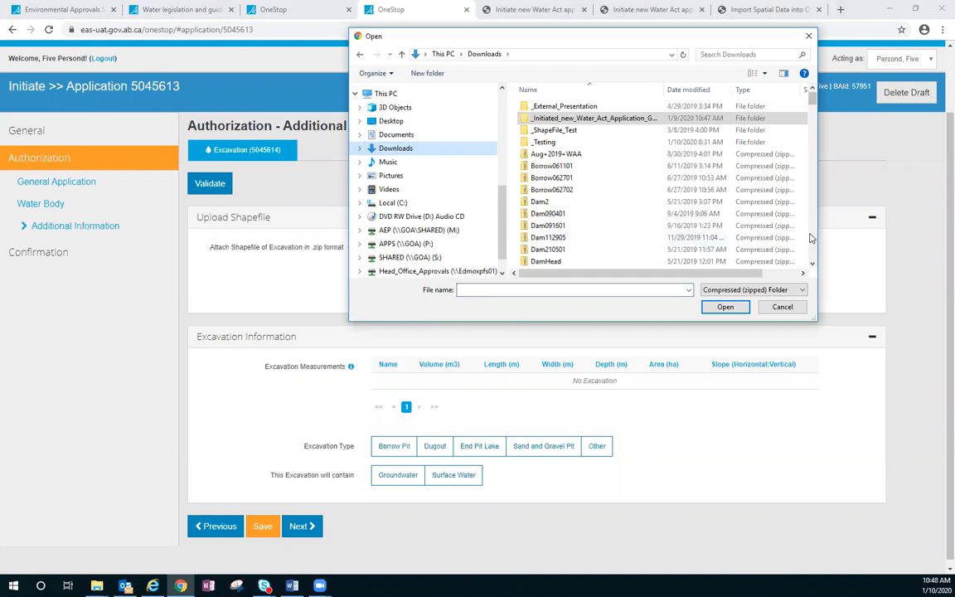
{"action": "scroll", "coordinate": [811, 238], "scroll_direction": "down", "scroll_amount": 10}
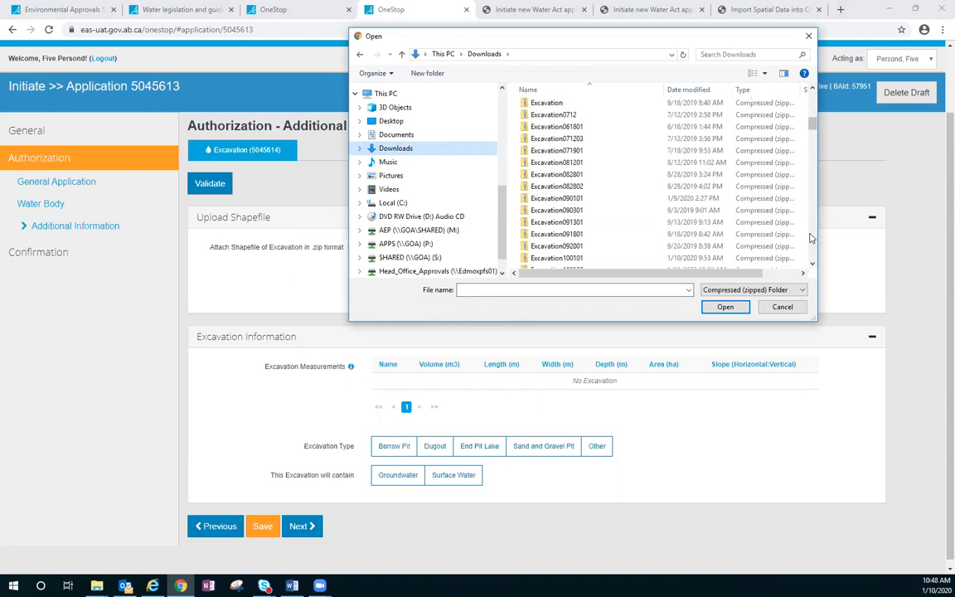
{"action": "left_click", "coordinate": [812, 264]}
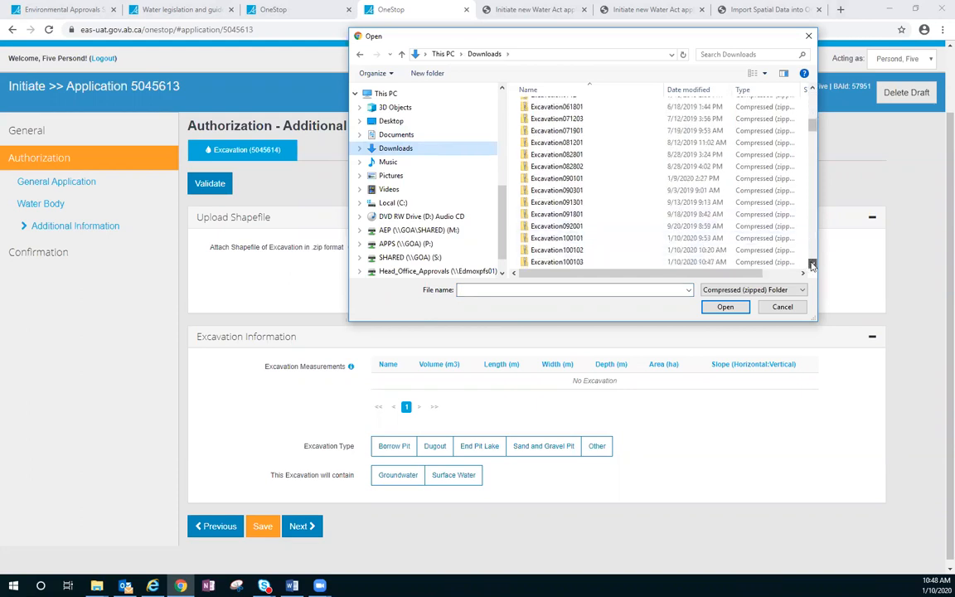
{"action": "left_click", "coordinate": [604, 262]}
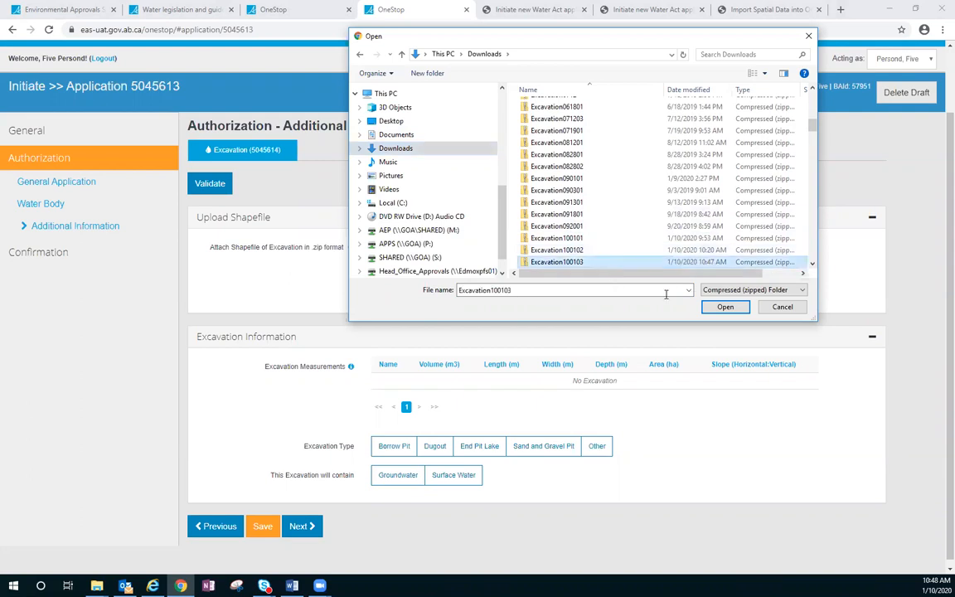
{"action": "left_click", "coordinate": [725, 305]}
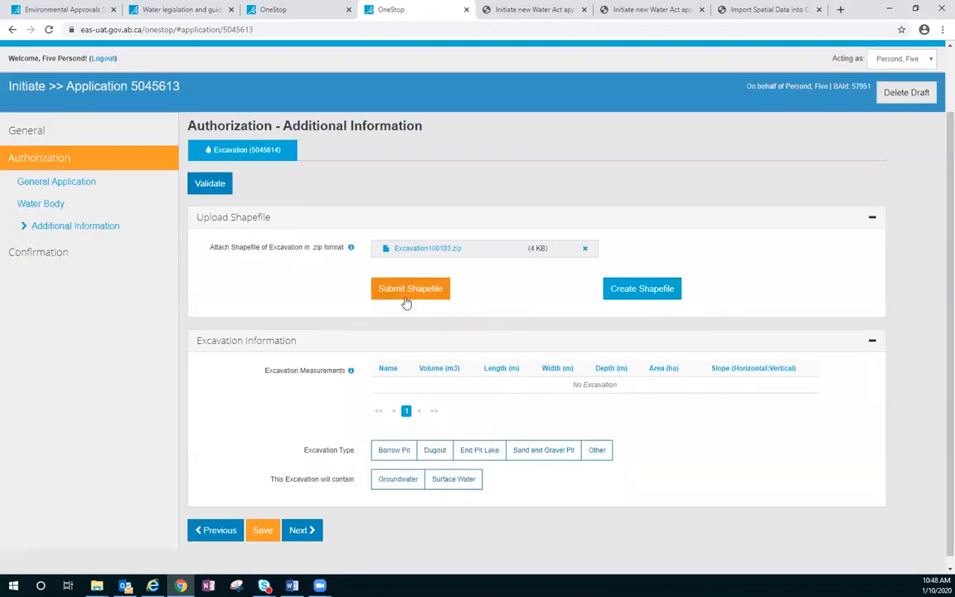
{"action": "left_click", "coordinate": [404, 295]}
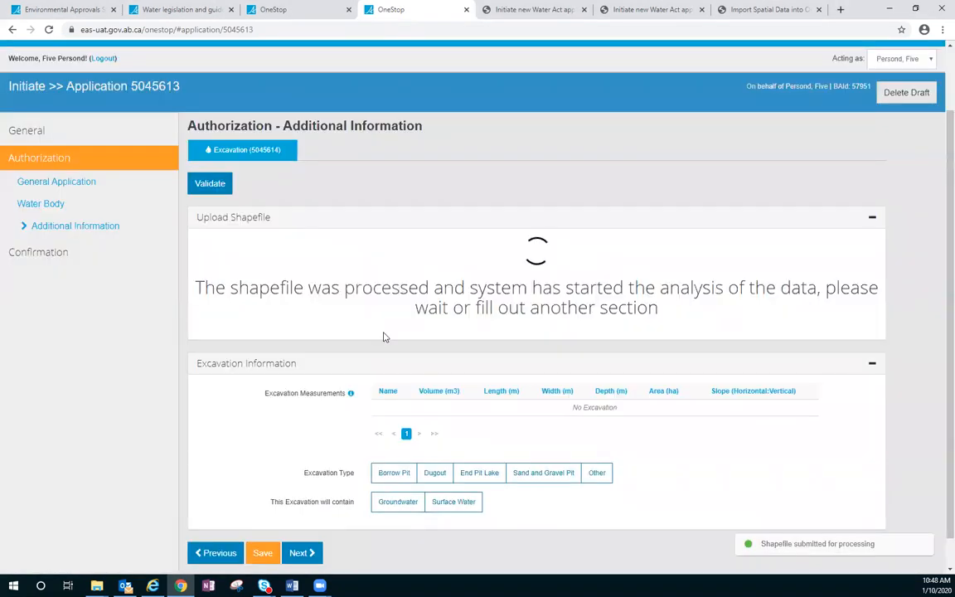
Step: Enter Excavation 1's measurements: volume 2600 m3, length 45 m, width 25 m, depth 5 m and area 0.1 ha
{"action": "scroll", "coordinate": [385, 336], "scroll_direction": "down", "scroll_amount": 1}
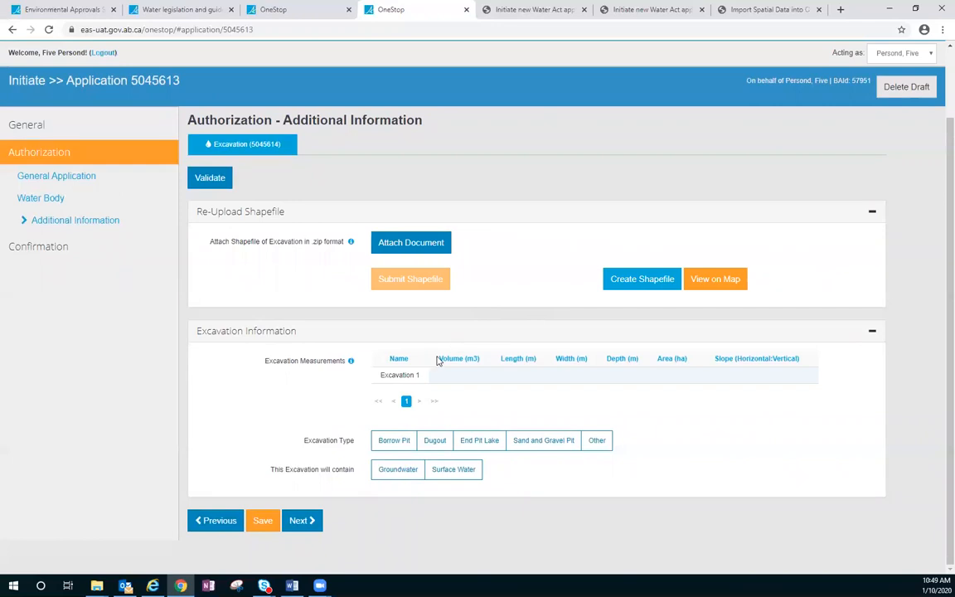
{"action": "left_click", "coordinate": [447, 373]}
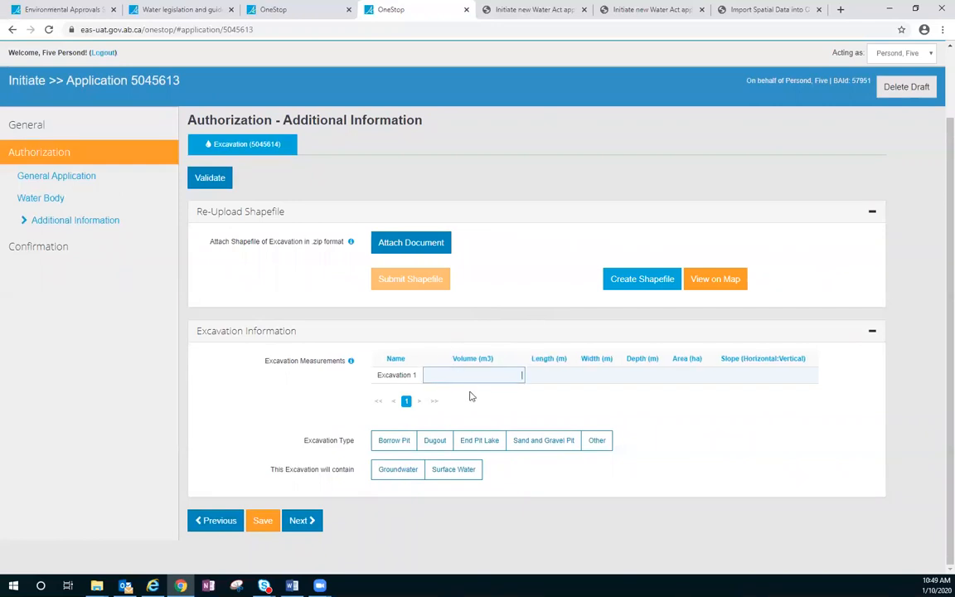
{"action": "type", "text": "2600"}
{"action": "key", "text": "Tab"}
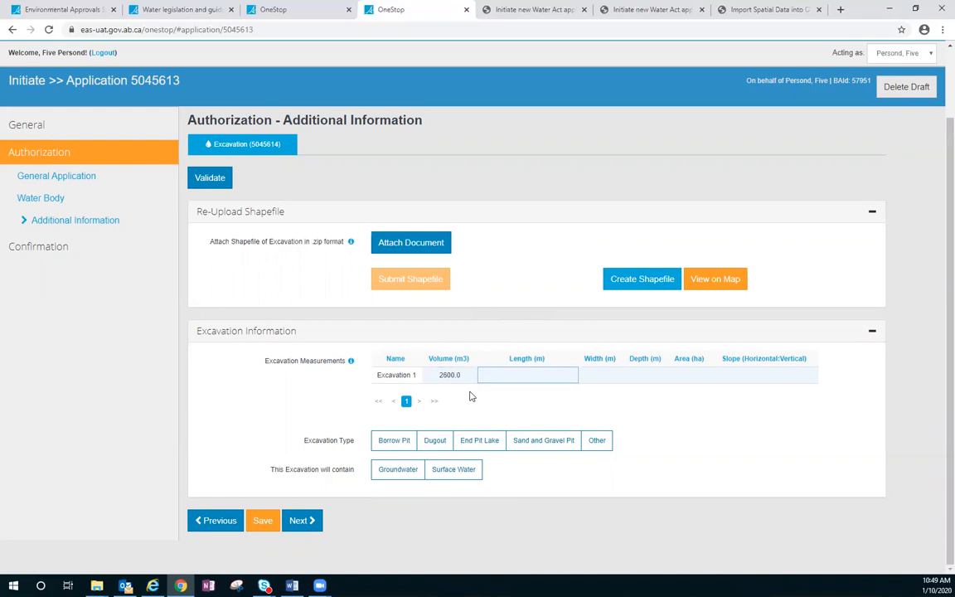
{"action": "type", "text": "45"}
{"action": "key", "text": "Tab"}
{"action": "type", "text": "25"}
{"action": "key", "text": "Tab"}
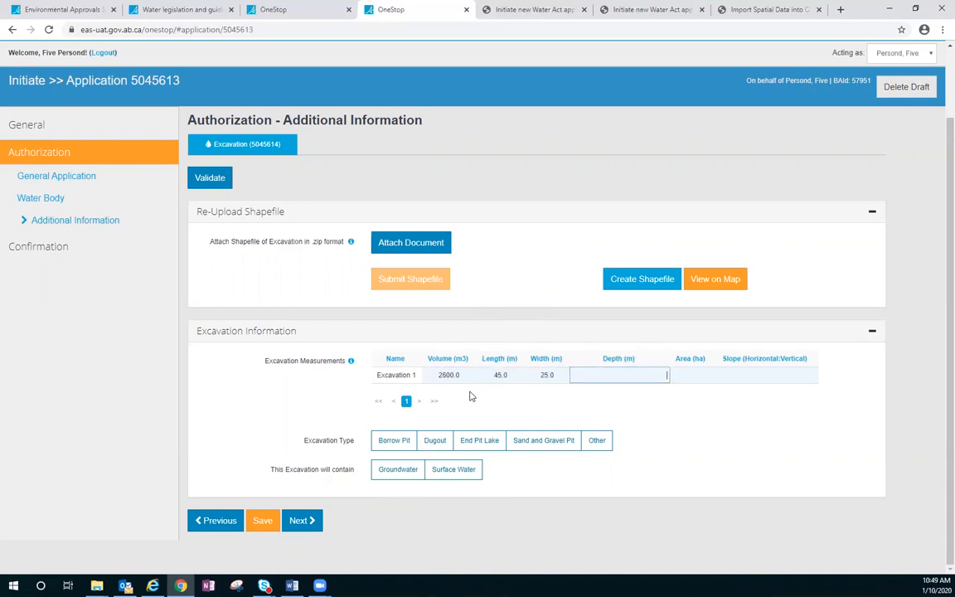
{"action": "type", "text": "5"}
{"action": "key", "text": "Tab"}
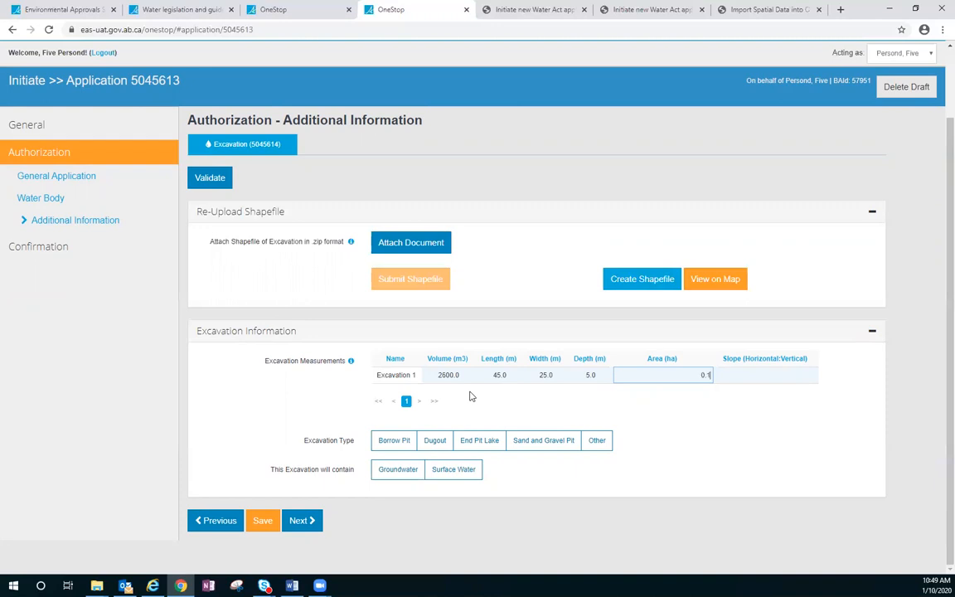
{"action": "key", "text": "Tab"}
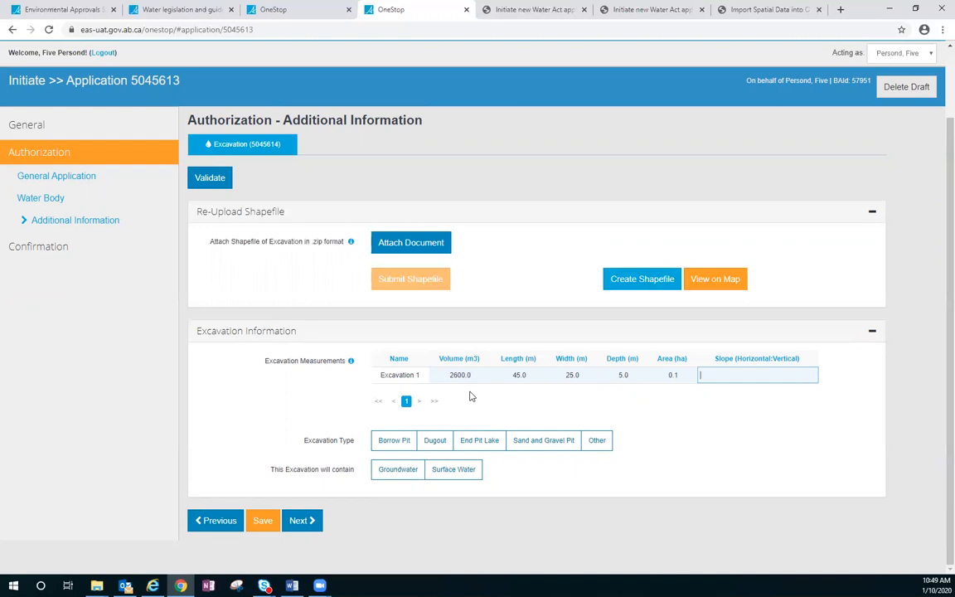
Step: Enter "4 to 1 end and 1.5. side slope" as Excavation 1's horizontal-to-vertical slope
{"action": "type", "text": "4"}
{"action": "type", "text": " to "}
{"action": "type", "text": "1"}
{"action": "type", "text": " end"}
{"action": "type", "text": " and "}
{"action": "type", "text": "1.5"}
{"action": "type", "text": ". "}
{"action": "type", "text": "end"}
{"action": "key", "text": "BackSpace"}
{"action": "key", "text": "BackSpace"}
{"action": "key", "text": "BackSpace"}
{"action": "type", "text": "side slope"}
{"action": "left_click", "coordinate": [493, 405]}
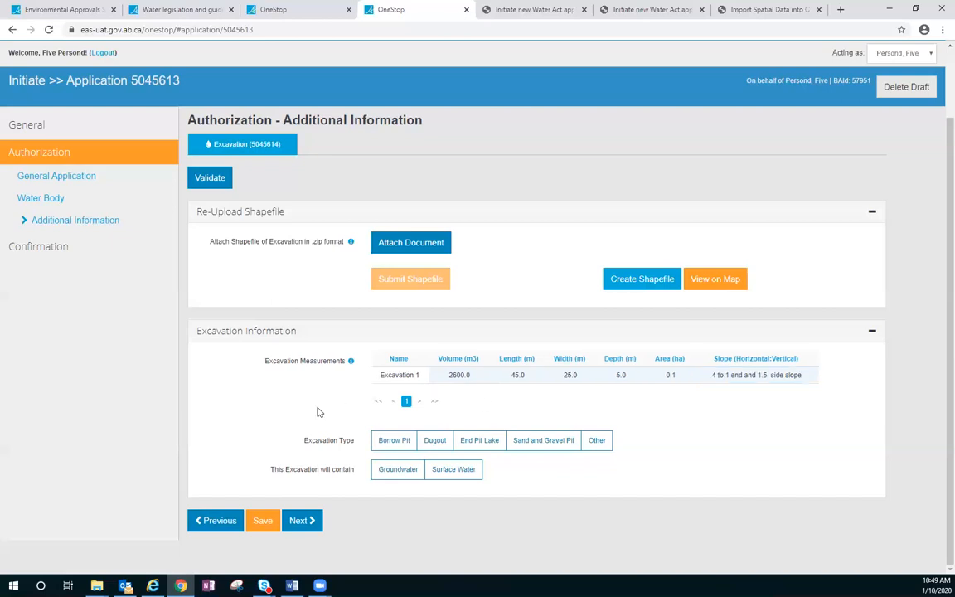
Step: Try the available excavation types, including End Pit Lake, Sand and Gravel Pit and Other, and clear the selections
{"action": "left_click", "coordinate": [387, 445]}
{"action": "left_click", "coordinate": [435, 445]}
{"action": "left_click", "coordinate": [479, 442]}
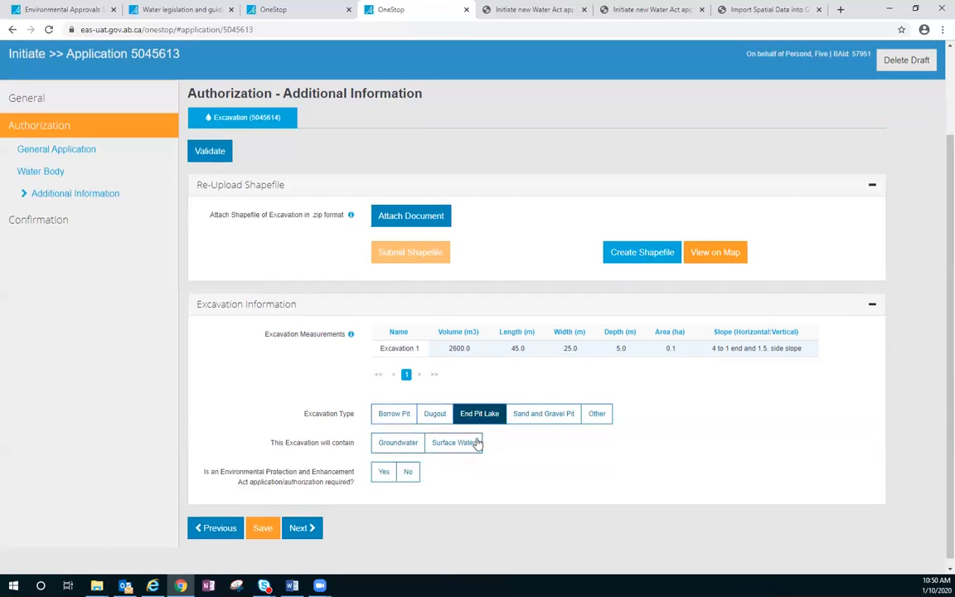
{"action": "left_click", "coordinate": [538, 419]}
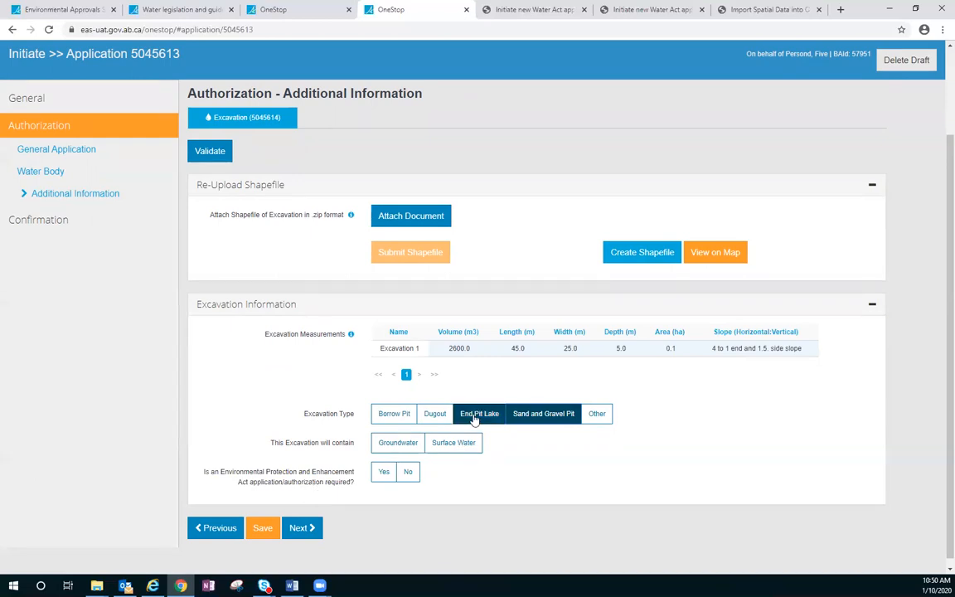
{"action": "left_click", "coordinate": [520, 416]}
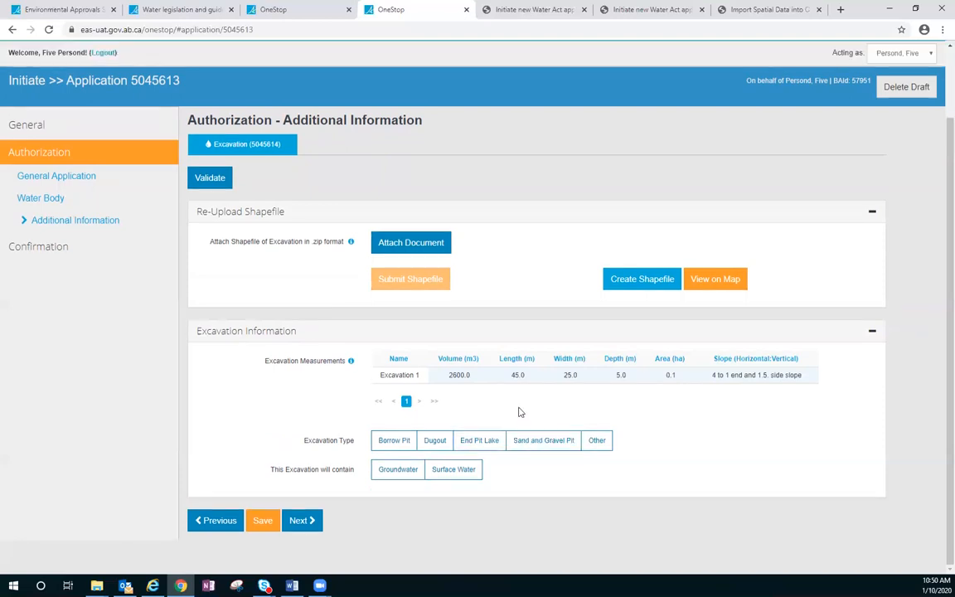
{"action": "left_click", "coordinate": [598, 440]}
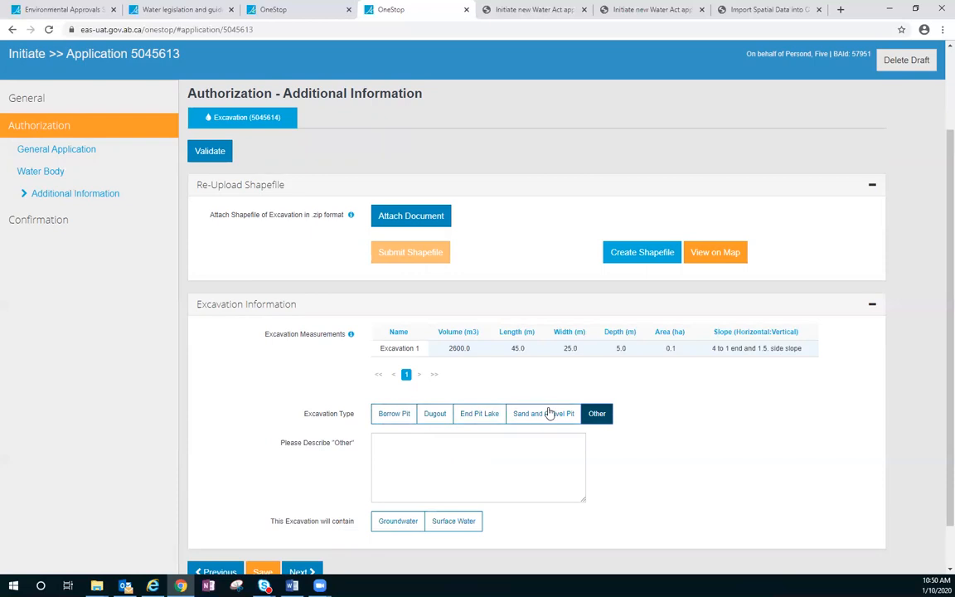
{"action": "left_click", "coordinate": [592, 414]}
Step: Set the excavation type to Dugout containing only surface water, and save the application
{"action": "left_click", "coordinate": [434, 441]}
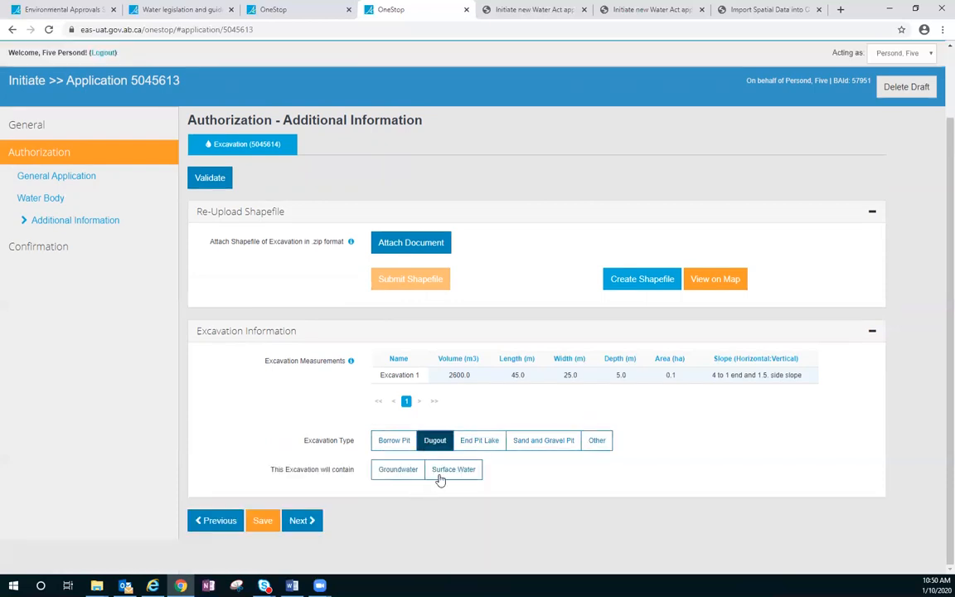
{"action": "left_click", "coordinate": [440, 478]}
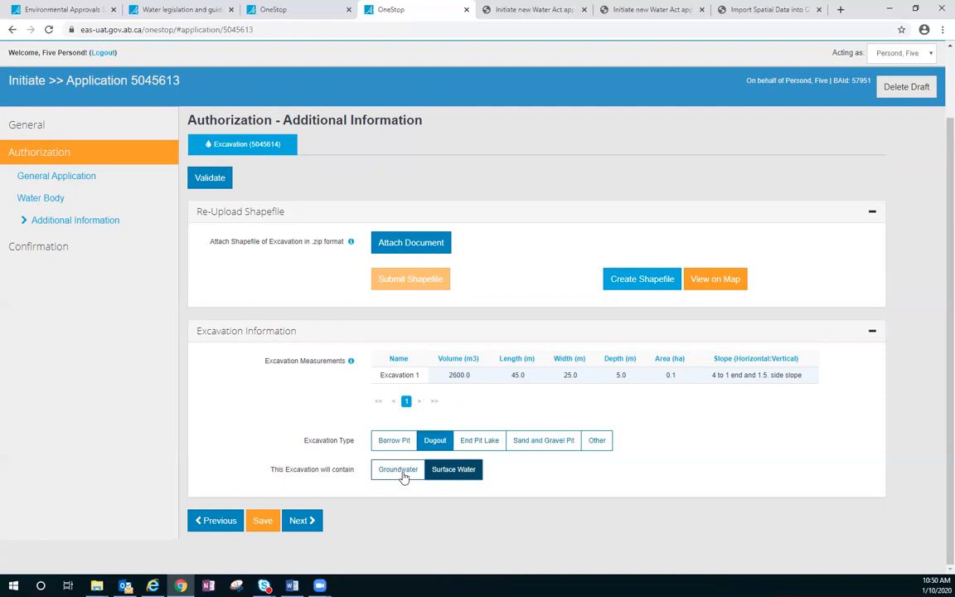
{"action": "left_click", "coordinate": [402, 475]}
{"action": "left_click", "coordinate": [393, 479]}
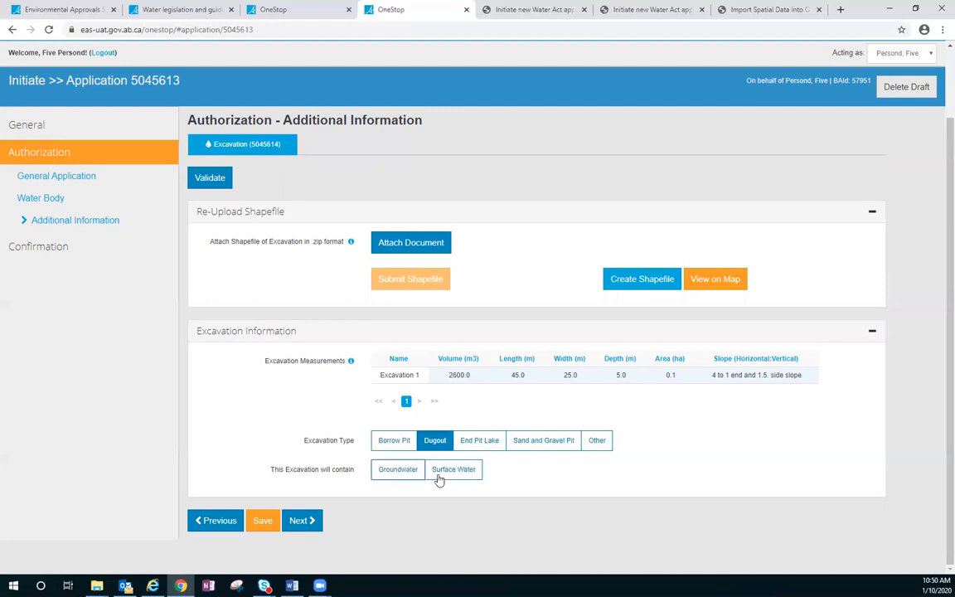
{"action": "left_click", "coordinate": [437, 472]}
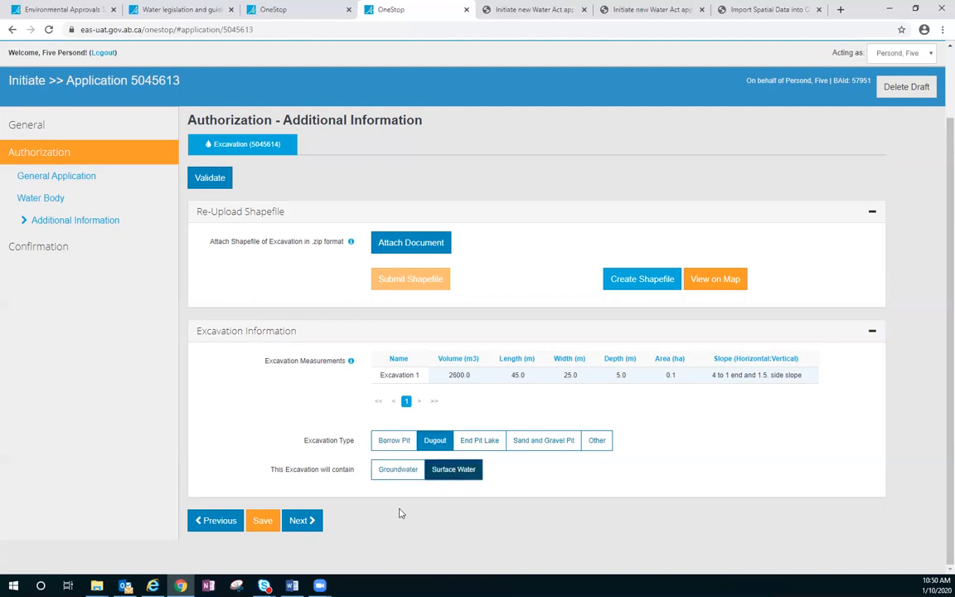
{"action": "left_click", "coordinate": [269, 526]}
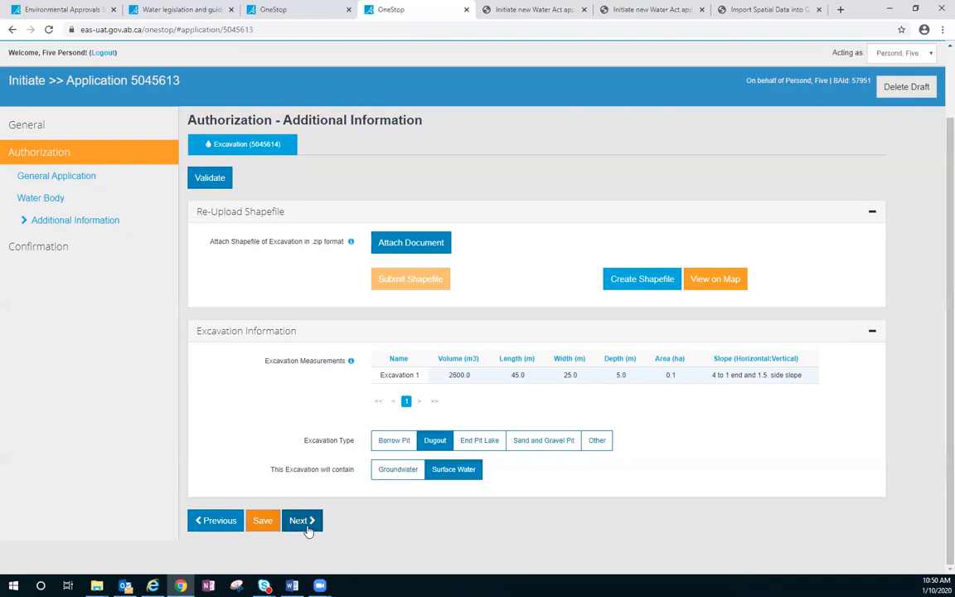
Step: Proceed through the validations to the confirmation overview and agree to the application disclaimer
{"action": "left_click", "coordinate": [307, 529]}
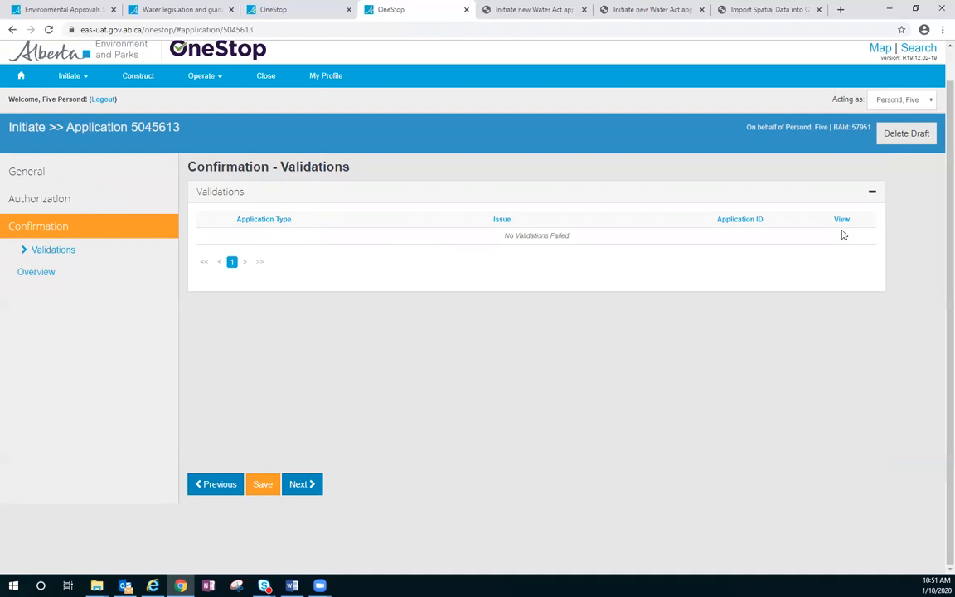
{"action": "left_click", "coordinate": [303, 485]}
{"action": "left_click", "coordinate": [231, 226]}
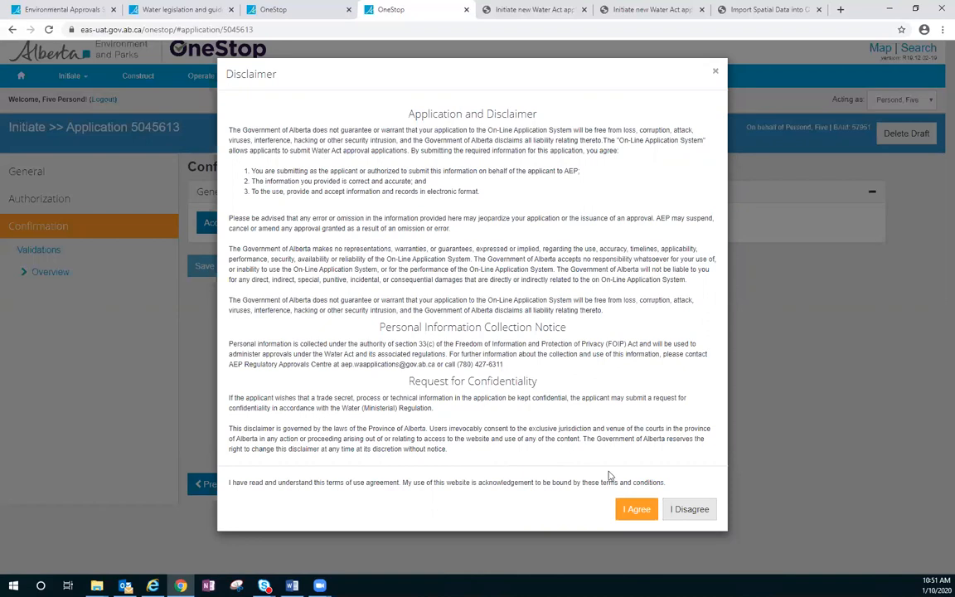
{"action": "left_click", "coordinate": [631, 509]}
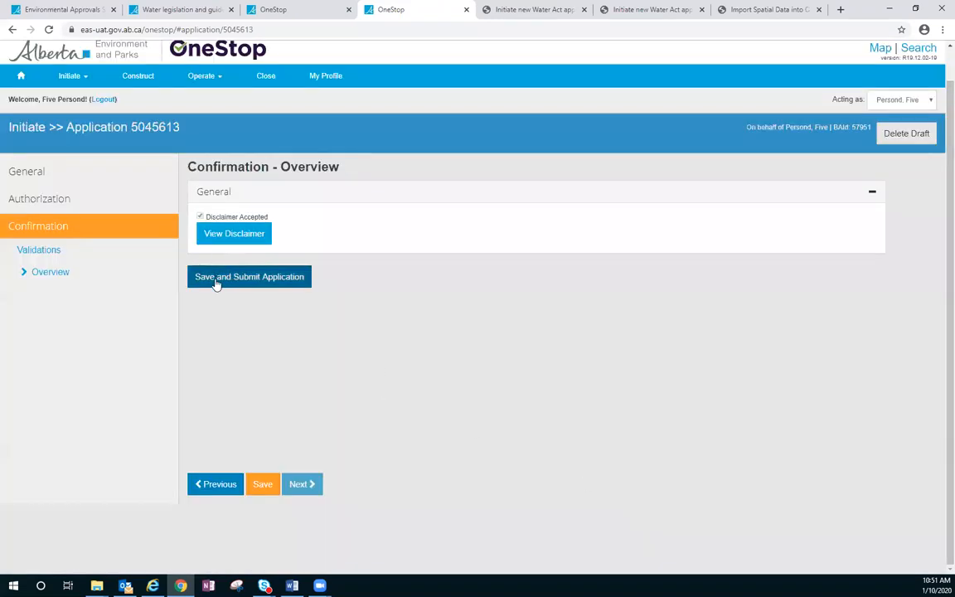
Step: Save and submit the application, confirming the submission and closing the acknowledgement
{"action": "left_click", "coordinate": [216, 284]}
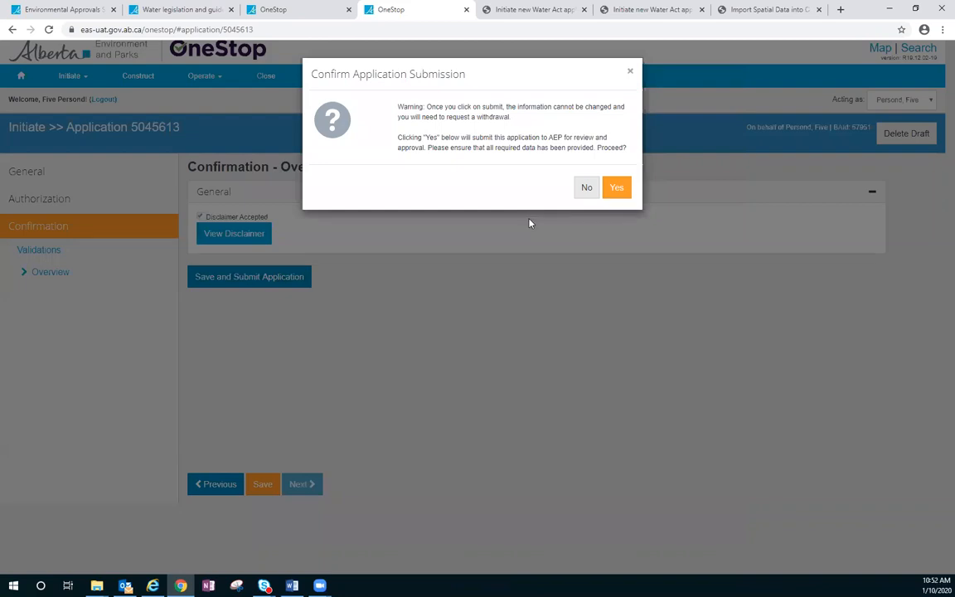
{"action": "left_click", "coordinate": [617, 189]}
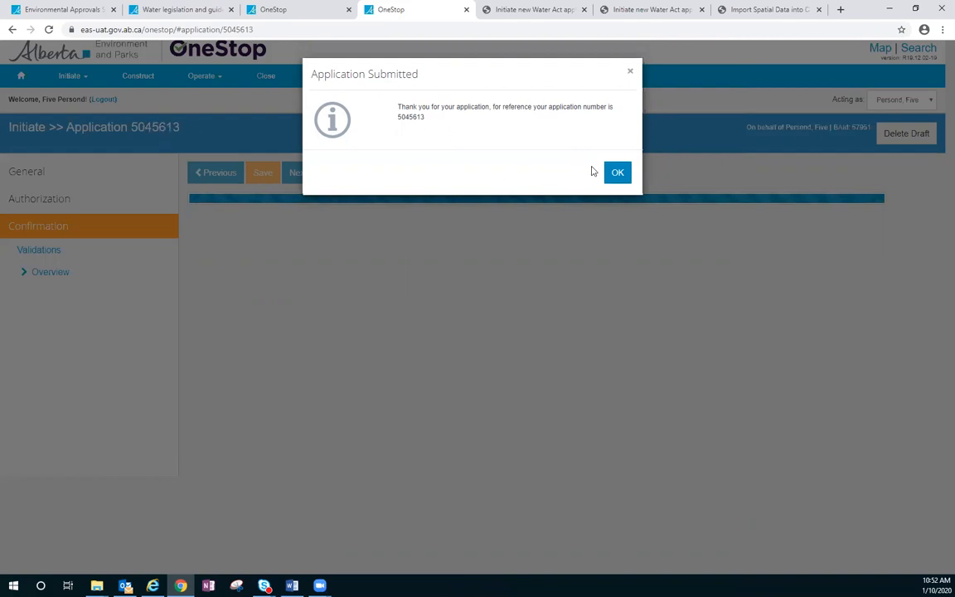
{"action": "left_click", "coordinate": [616, 174]}
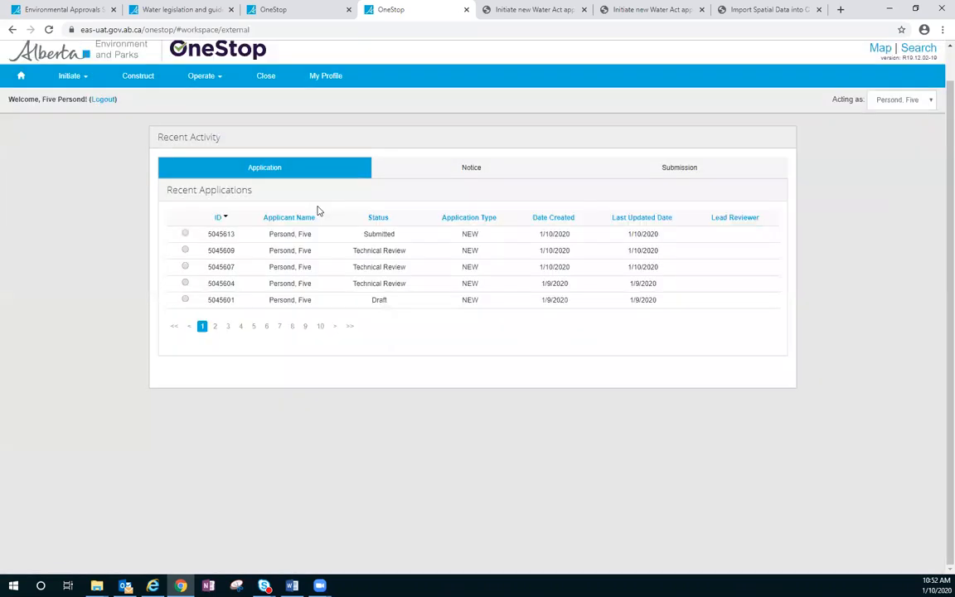
Step: Open the newly submitted application from the recent applications and view its contact information and general authorization details
{"action": "left_click", "coordinate": [185, 235]}
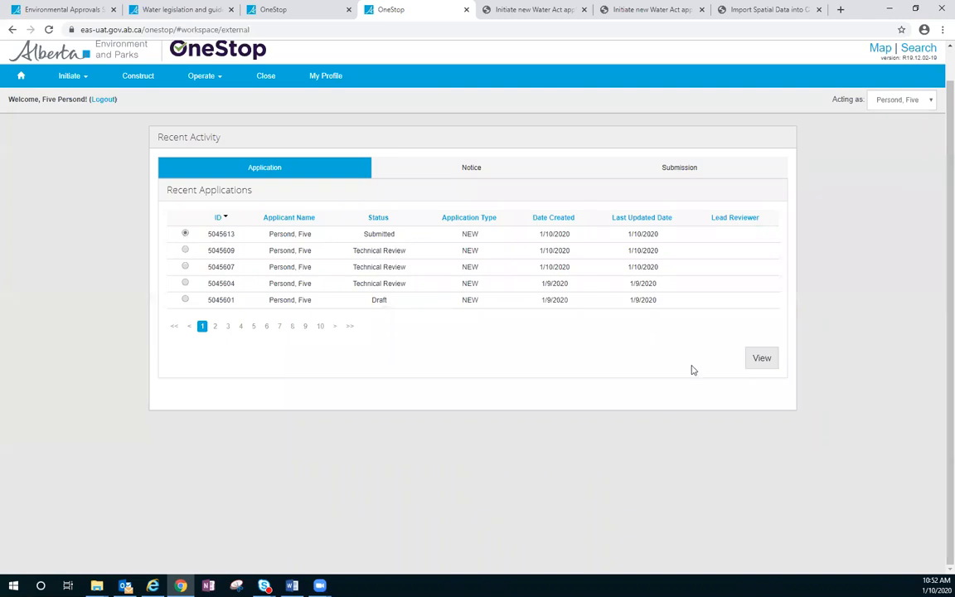
{"action": "left_click", "coordinate": [761, 358]}
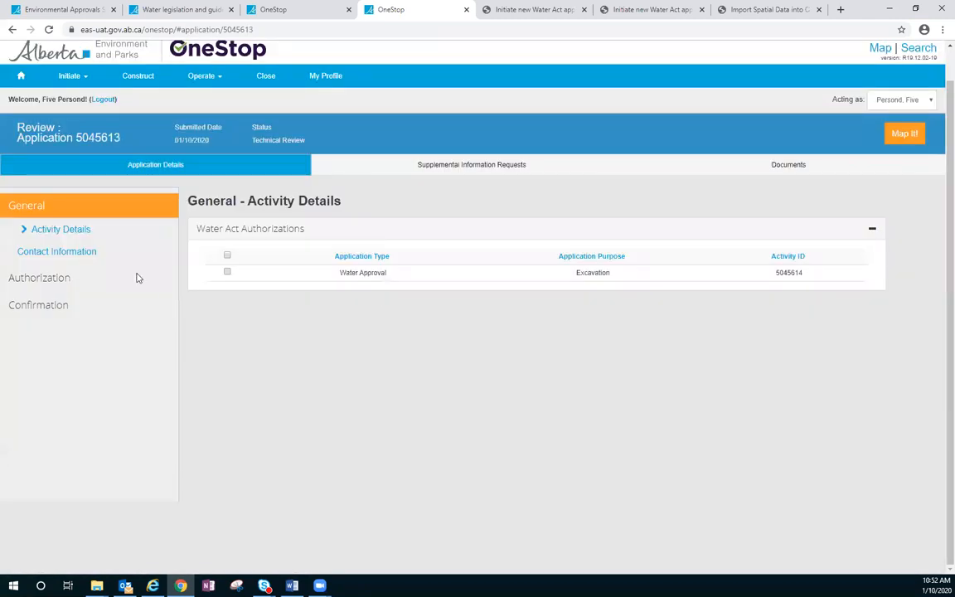
{"action": "left_click", "coordinate": [73, 254]}
{"action": "left_click", "coordinate": [56, 282]}
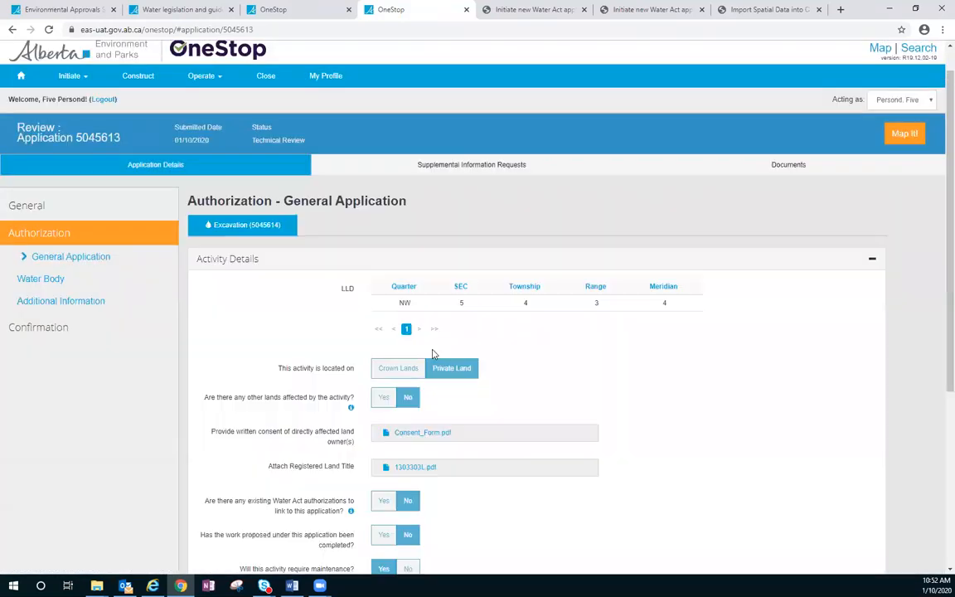
Step: Review the activity details, proposed dates and attached documents in the submitted excavation authorization
{"action": "scroll", "coordinate": [375, 286], "scroll_direction": "down", "scroll_amount": 3}
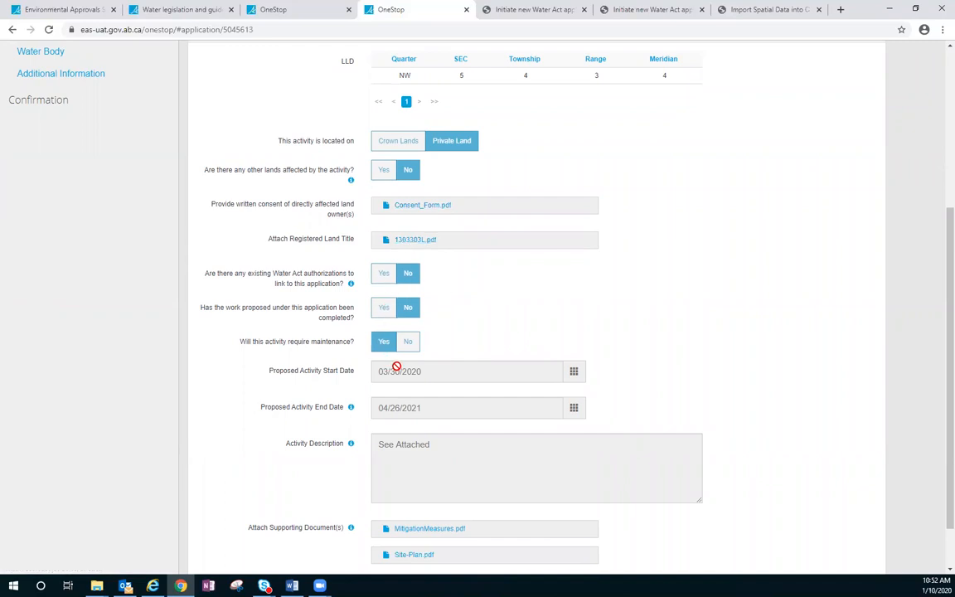
{"action": "scroll", "coordinate": [405, 496], "scroll_direction": "down", "scroll_amount": 1}
{"action": "scroll", "coordinate": [420, 203], "scroll_direction": "up", "scroll_amount": 5}
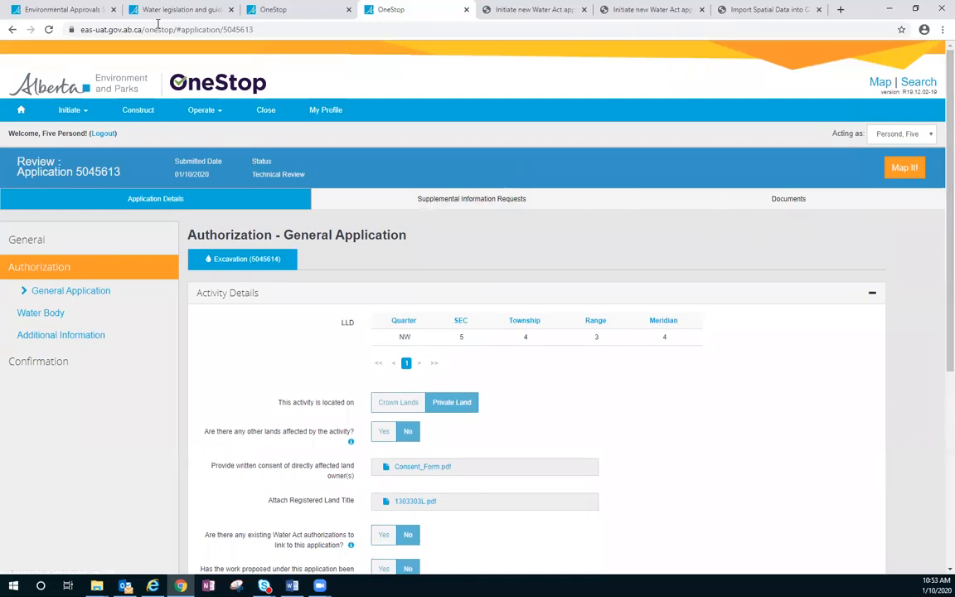
Step: Switch to the Environmental Approvals System OneStop web page and view its contact section for technical support and login assistance
{"action": "left_click", "coordinate": [54, 10]}
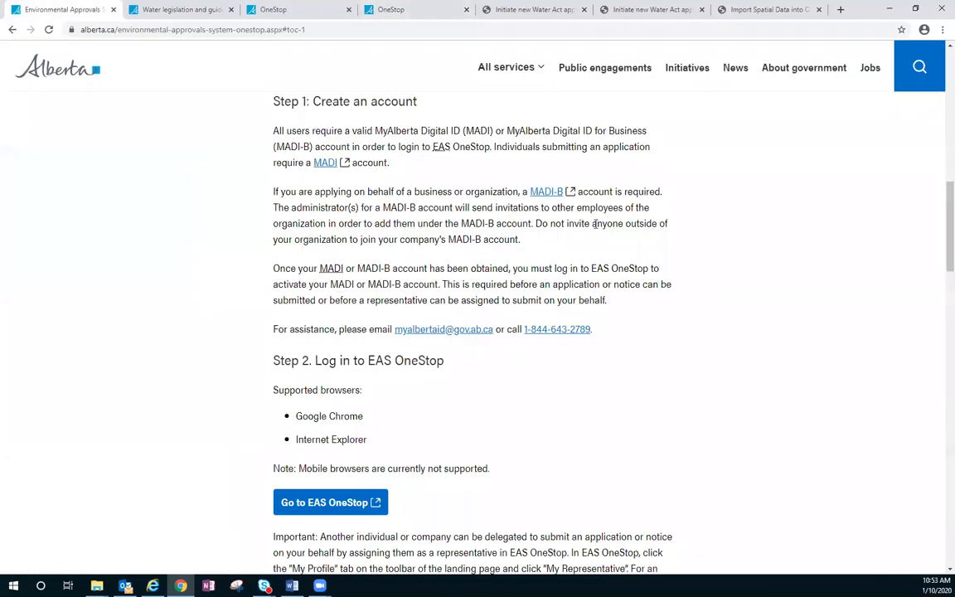
{"action": "left_click_drag", "start_coordinate": [944, 230], "coordinate": [939, 91]}
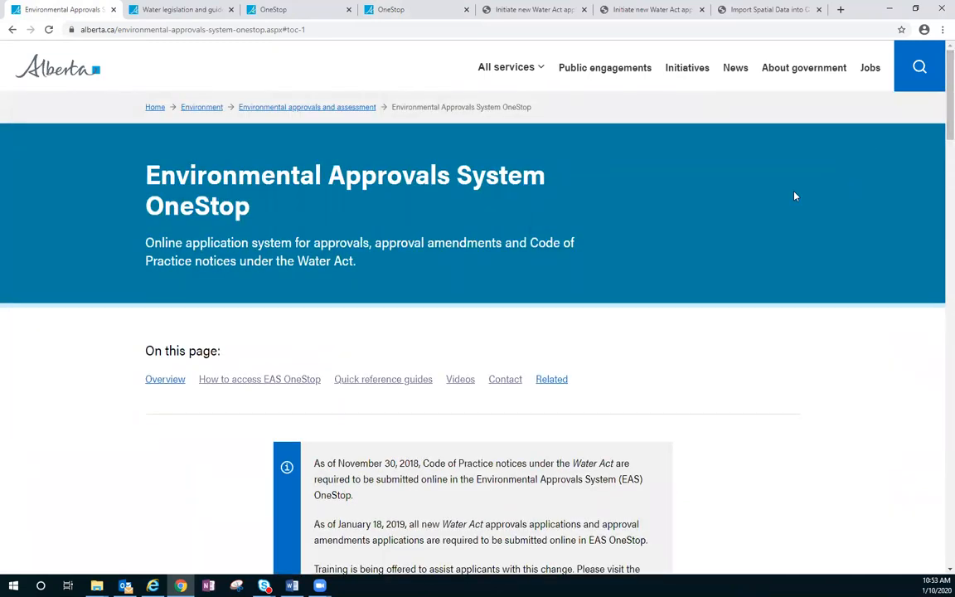
{"action": "left_click", "coordinate": [500, 381]}
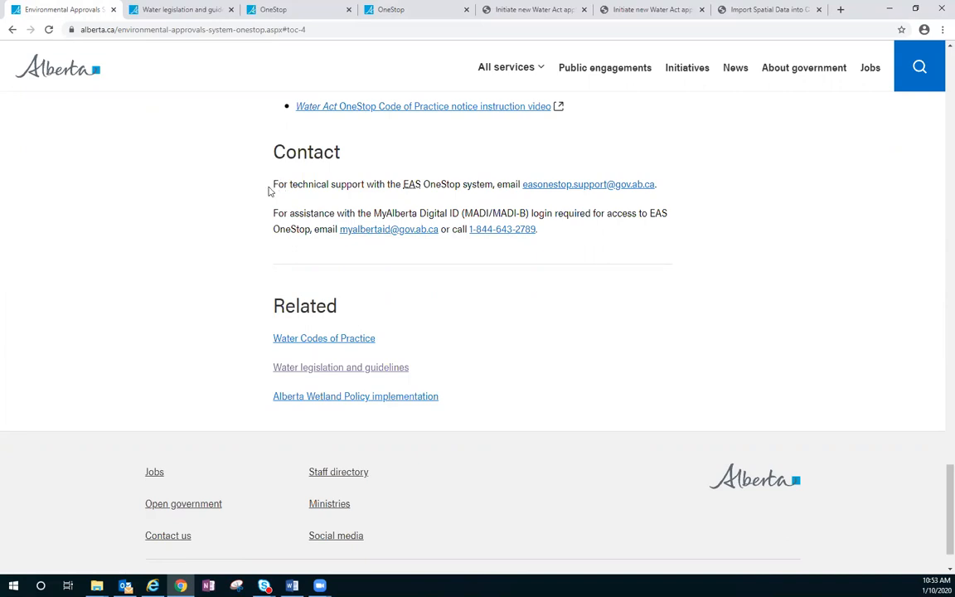
{"action": "left_click_drag", "start_coordinate": [269, 192], "coordinate": [309, 187]}
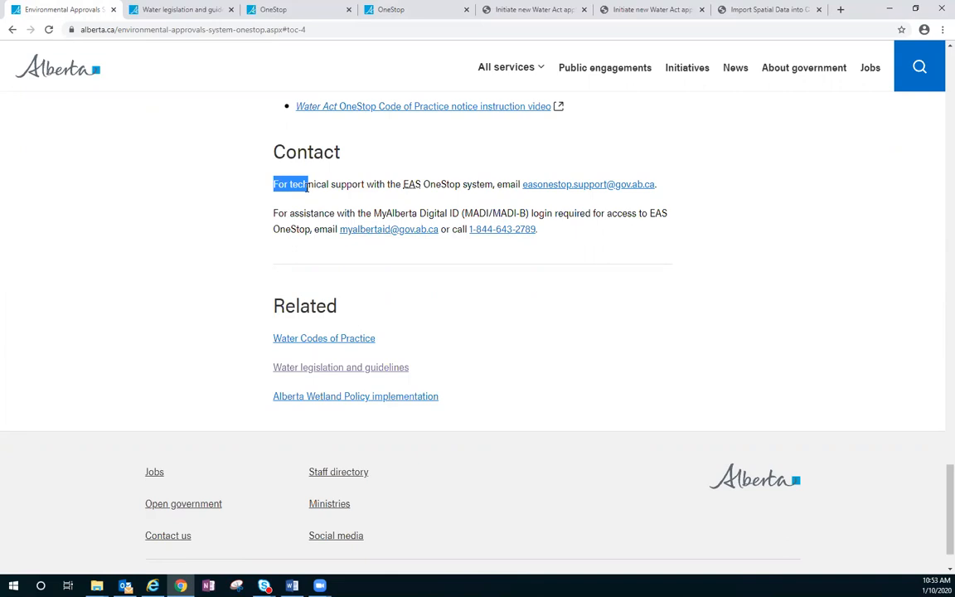
{"action": "left_click", "coordinate": [242, 206]}
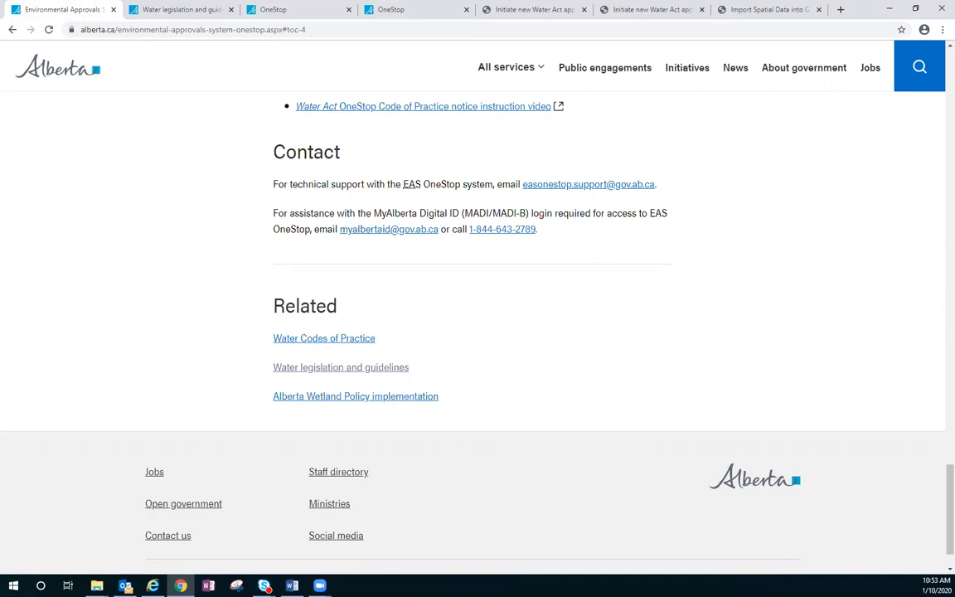